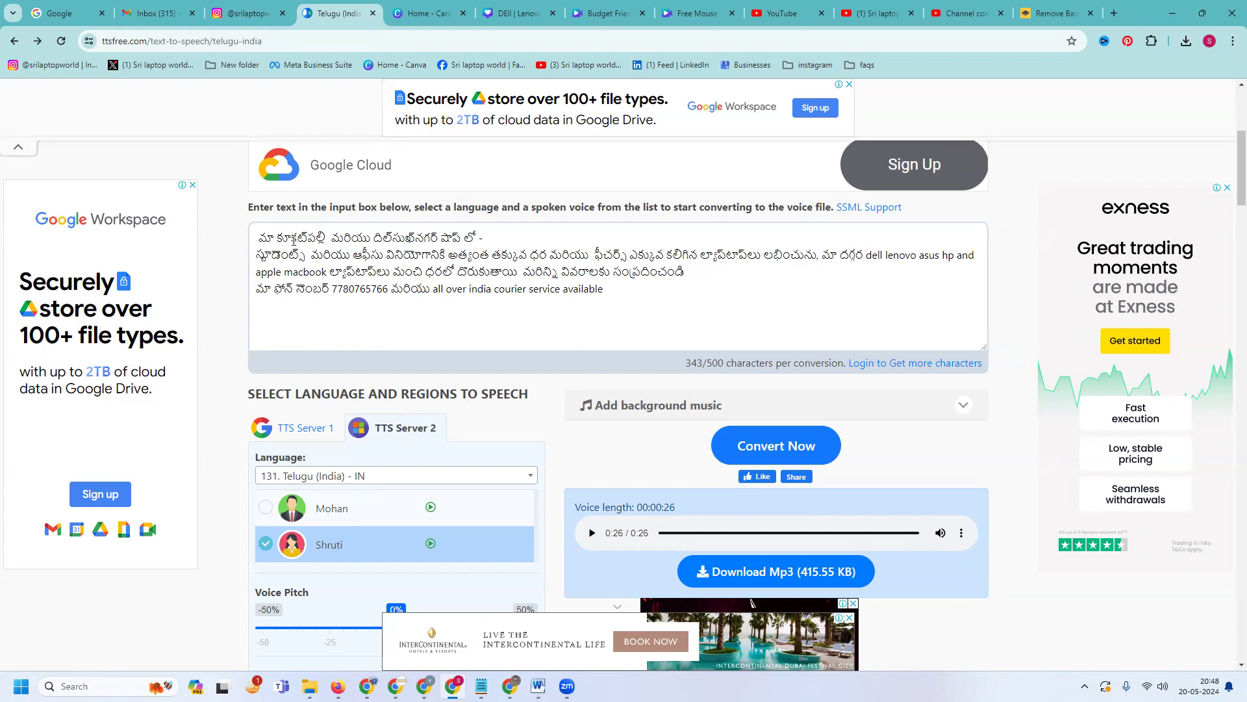
- Leave the generated 26-second Telugu voiceover and switch to the Canva home tab
click(425, 13)
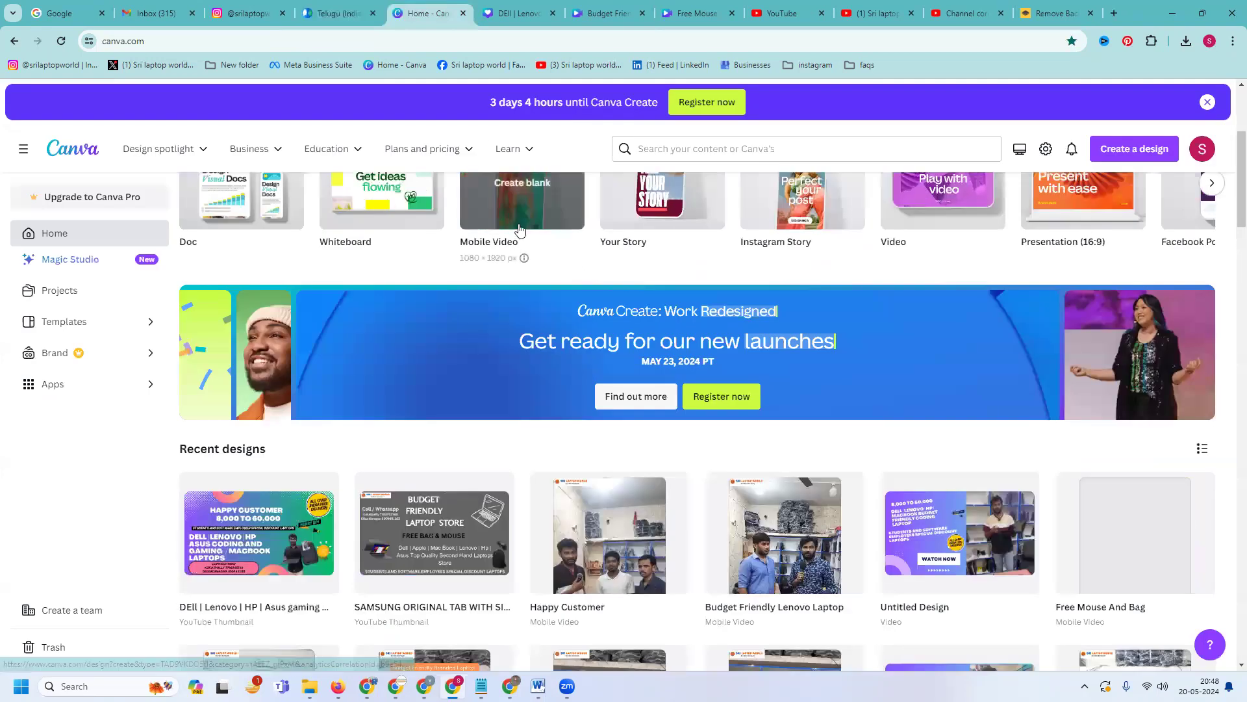
- Open the Free Mouse And Bag video design from the laptop design tabs
click(518, 13)
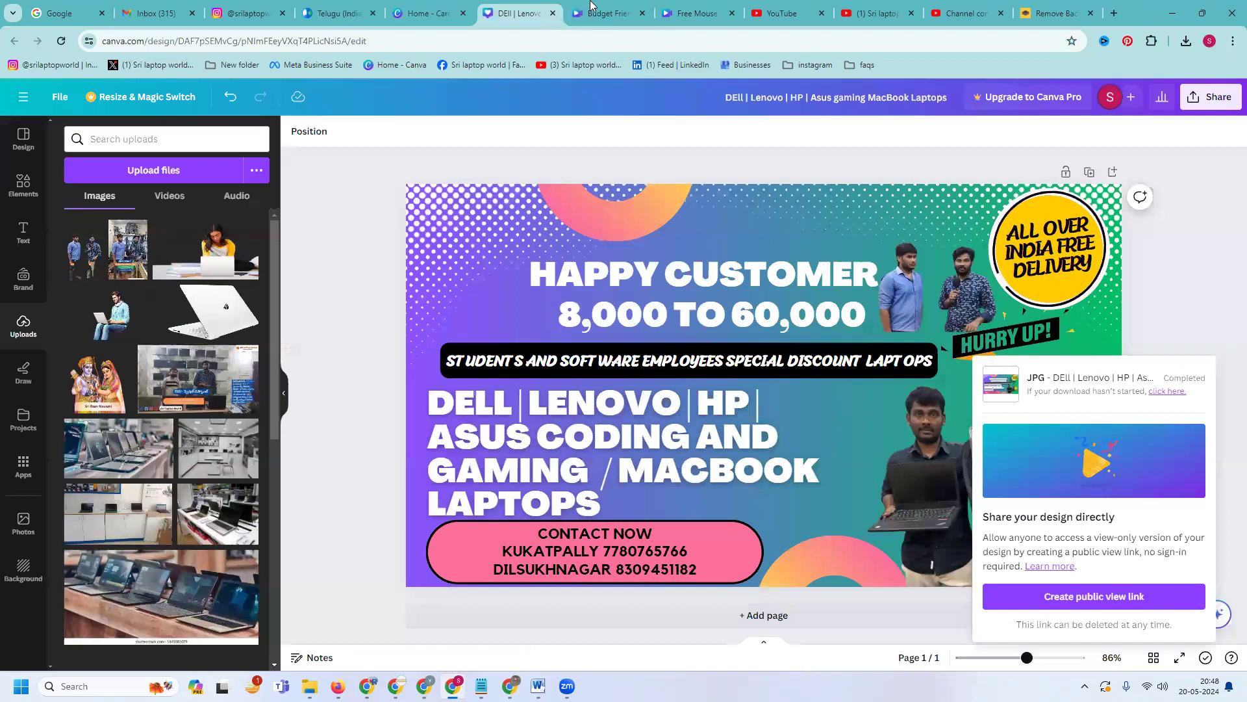
click(592, 13)
click(698, 9)
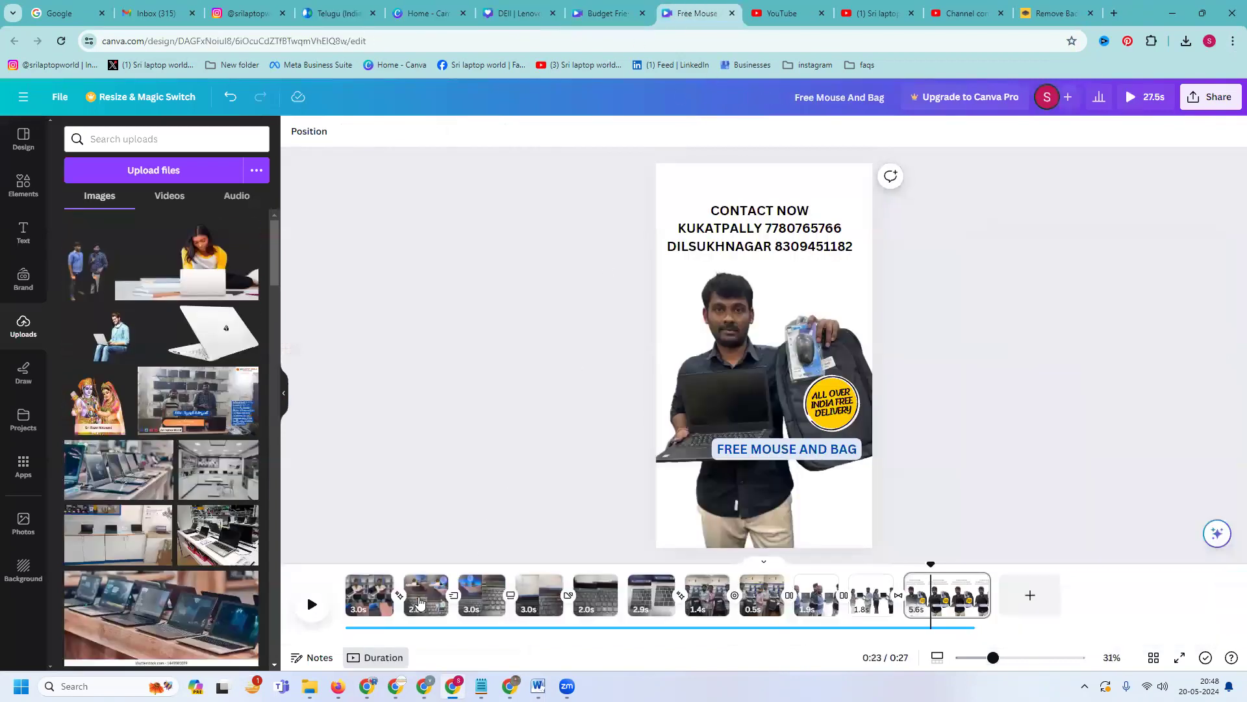
- Preview the video's pages and settle on page 9 with the two men and Dell laptop
click(425, 594)
click(480, 595)
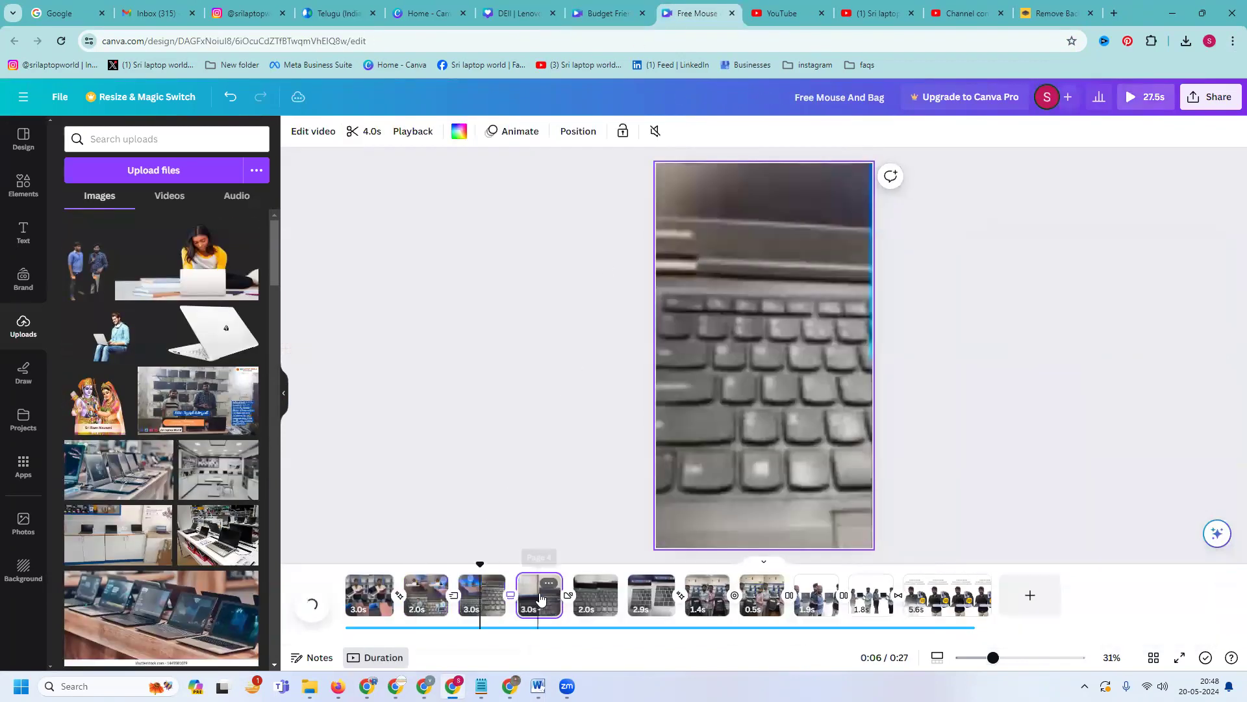
click(595, 596)
click(647, 601)
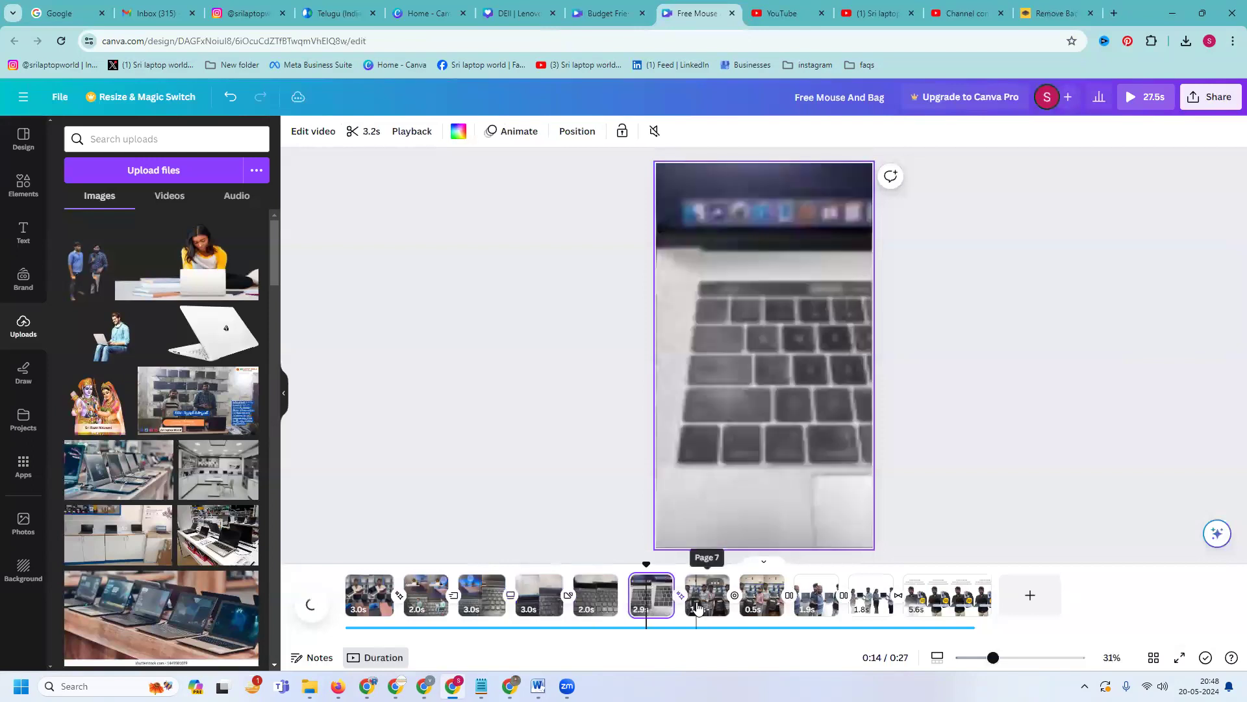
click(707, 596)
click(773, 601)
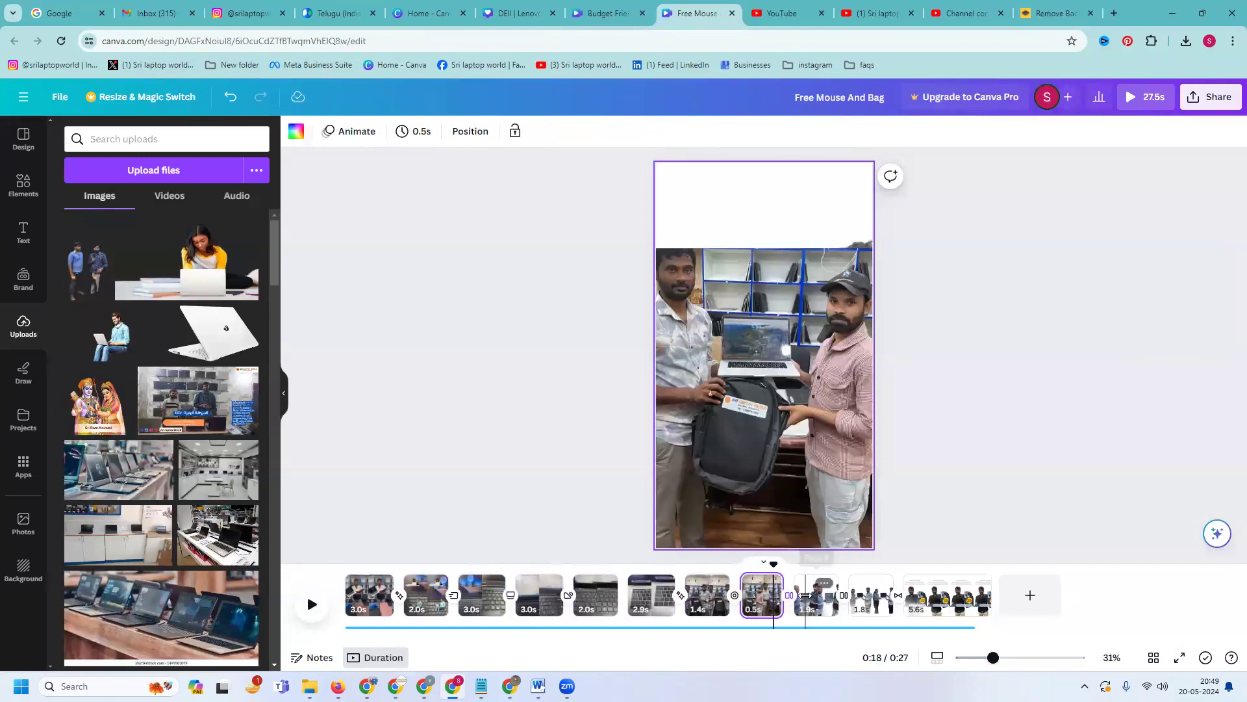
click(812, 599)
click(861, 603)
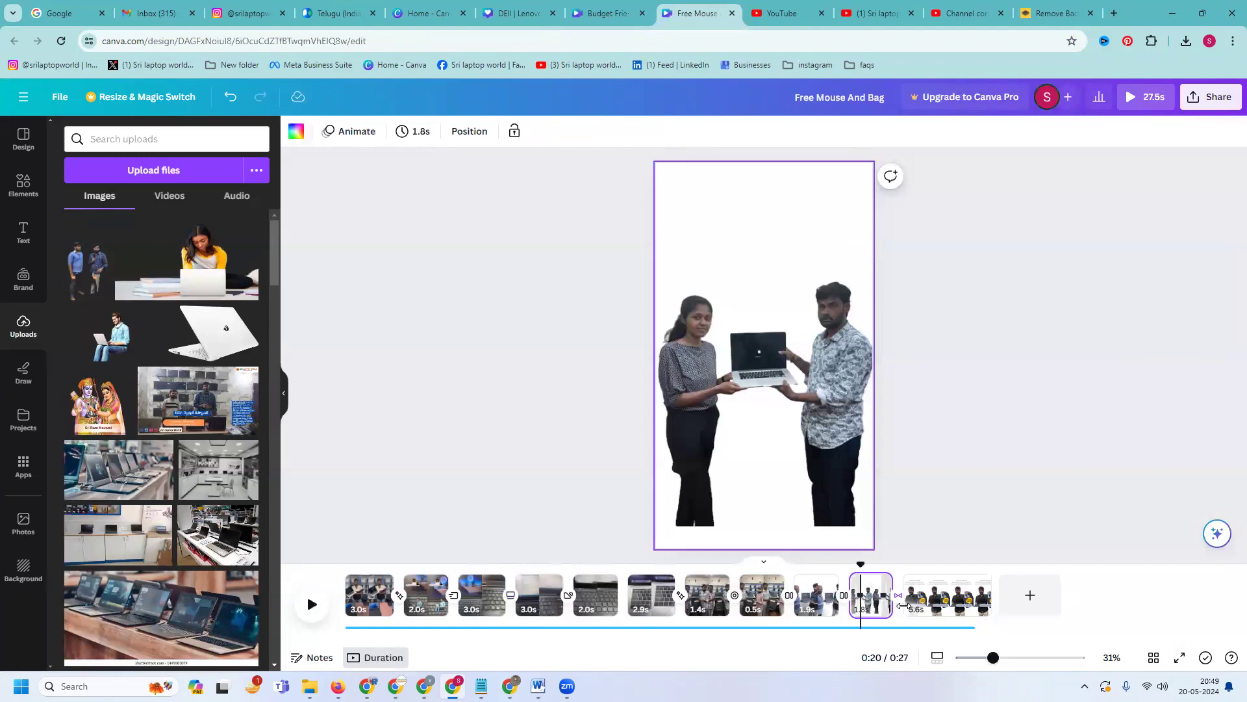
click(939, 605)
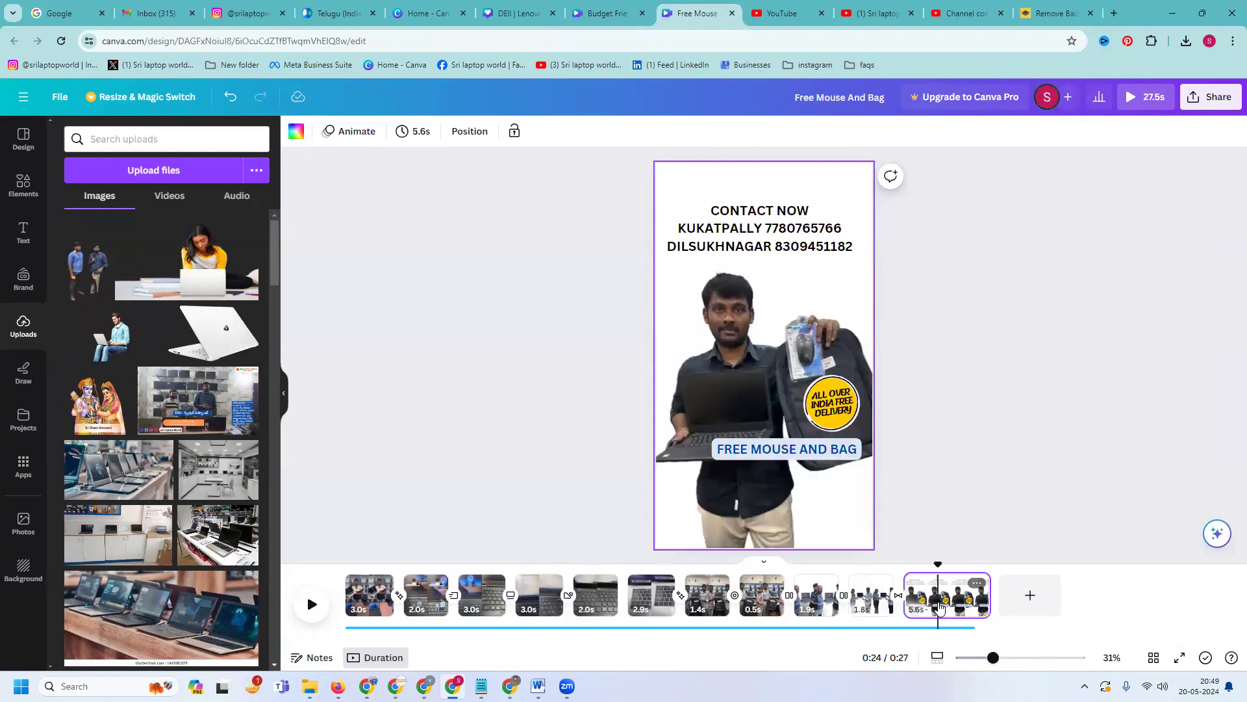
click(816, 596)
- Detach the Dell laptop clip from the page background and enlarge it
right_click(734, 339)
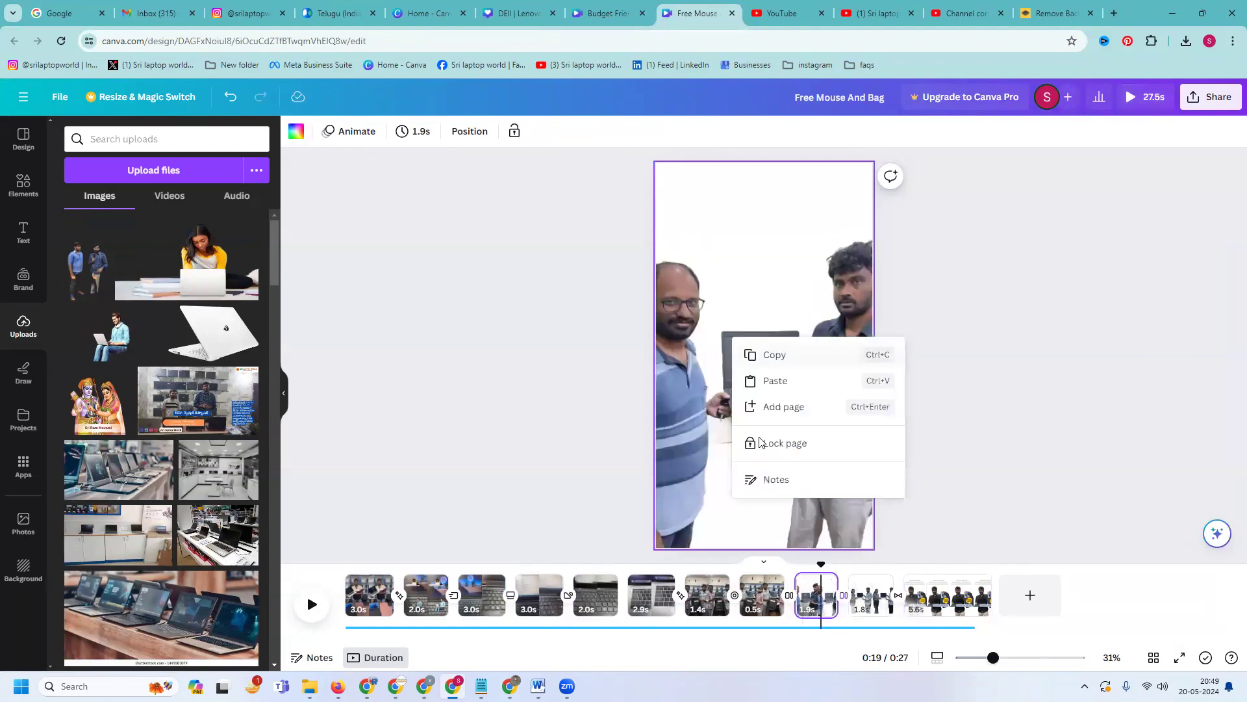
click(714, 257)
right_click(713, 257)
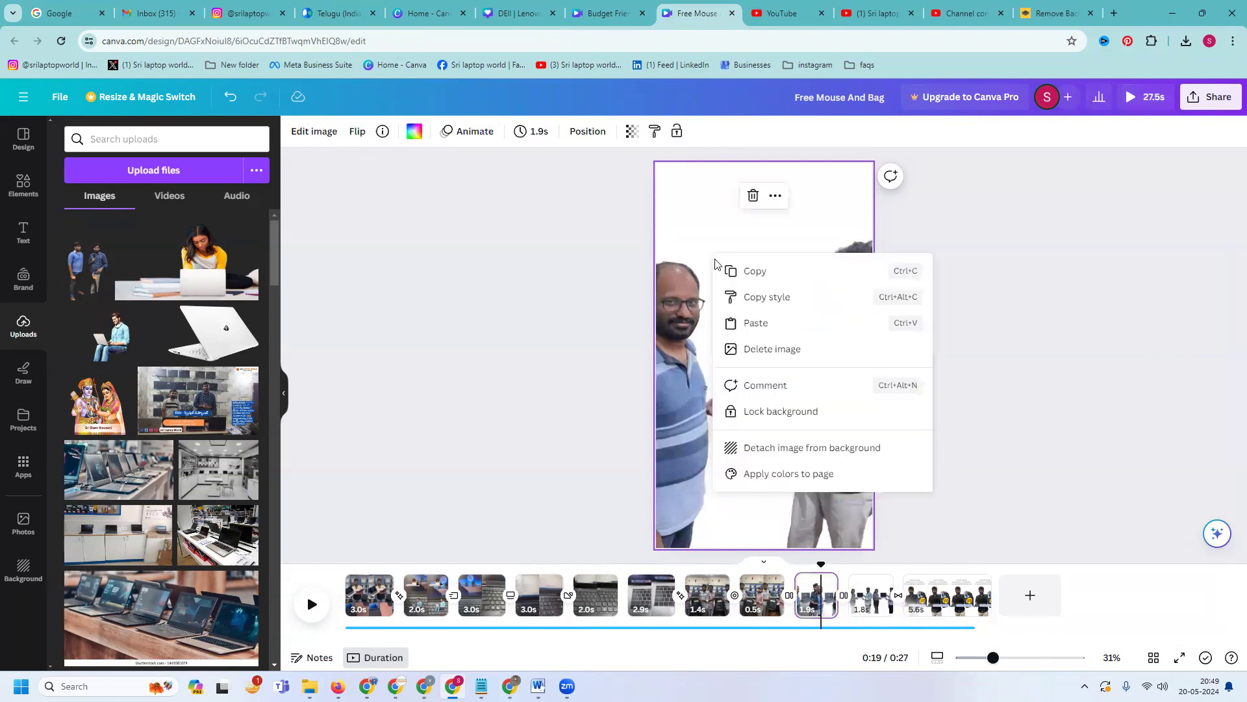
click(775, 447)
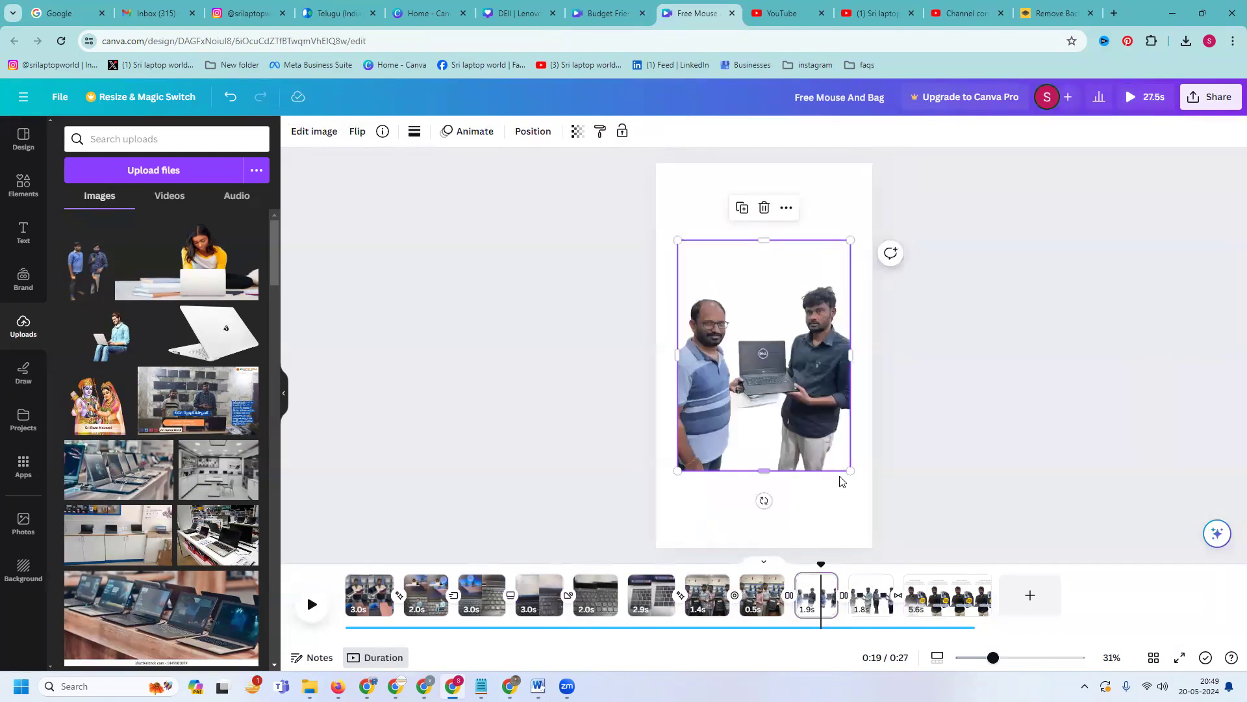
drag(850, 471, 872, 499)
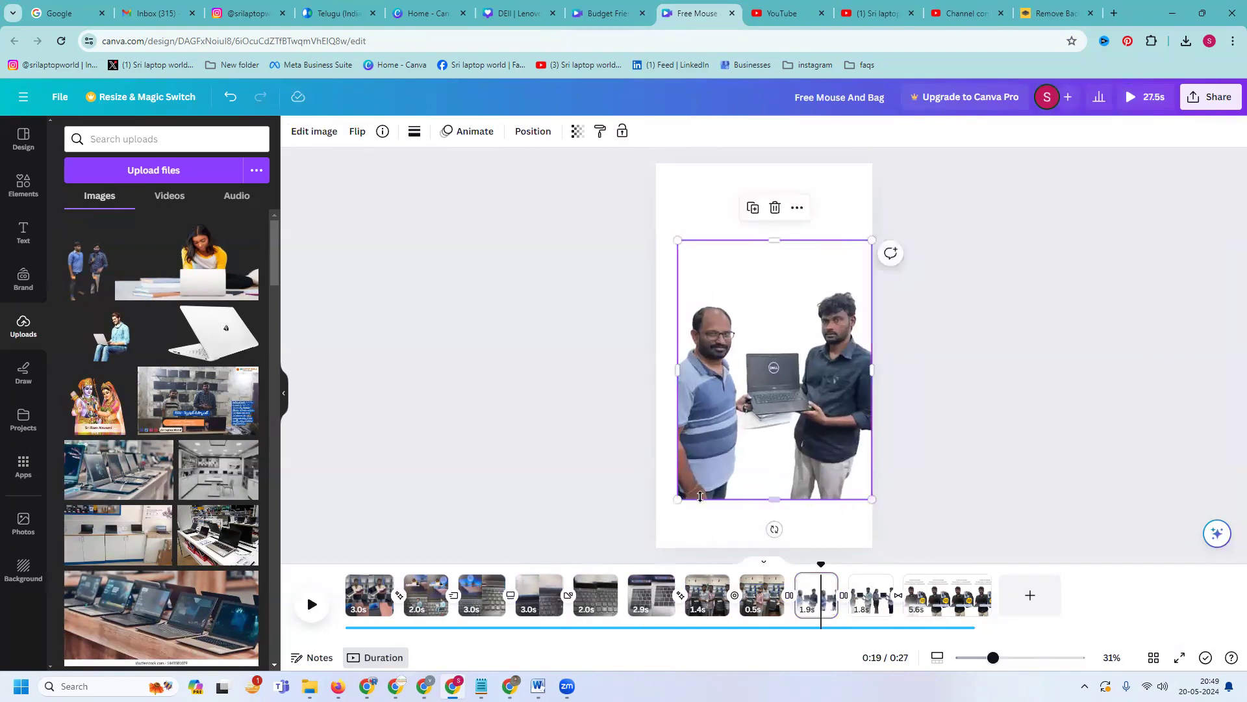
drag(677, 500, 664, 518)
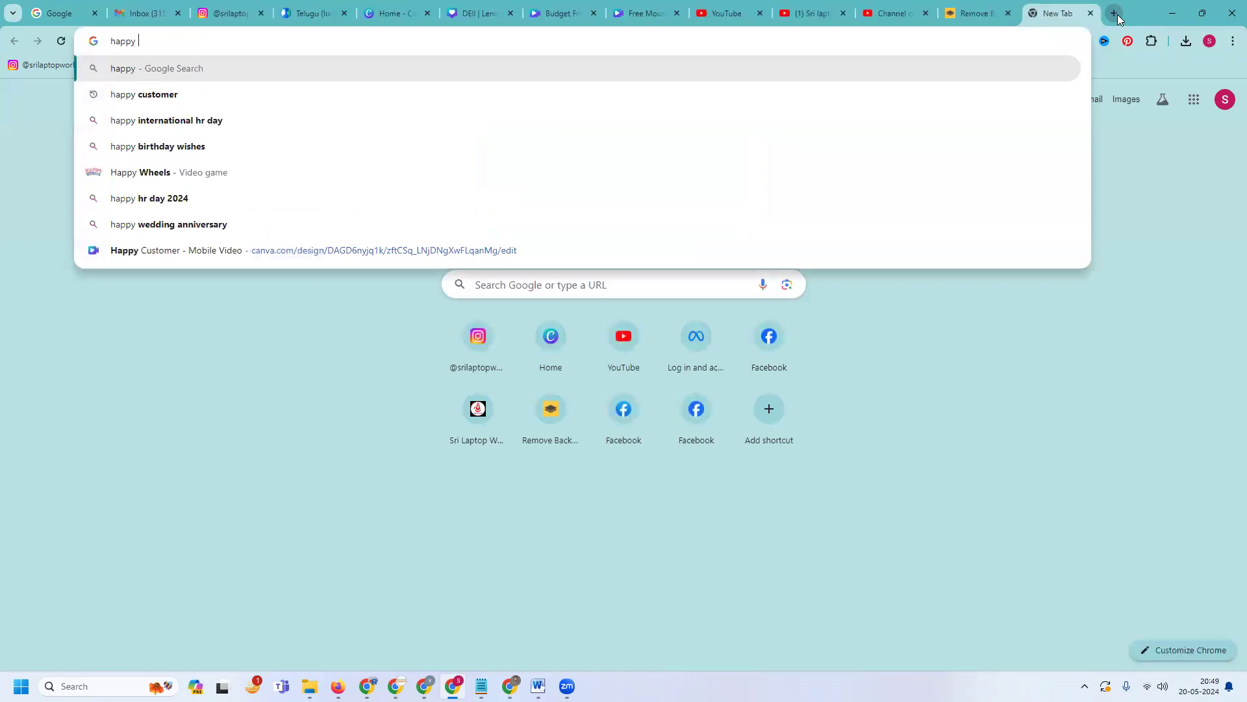
- Search Google Images for 'happy customer' and browse the lettering results
key(Return)
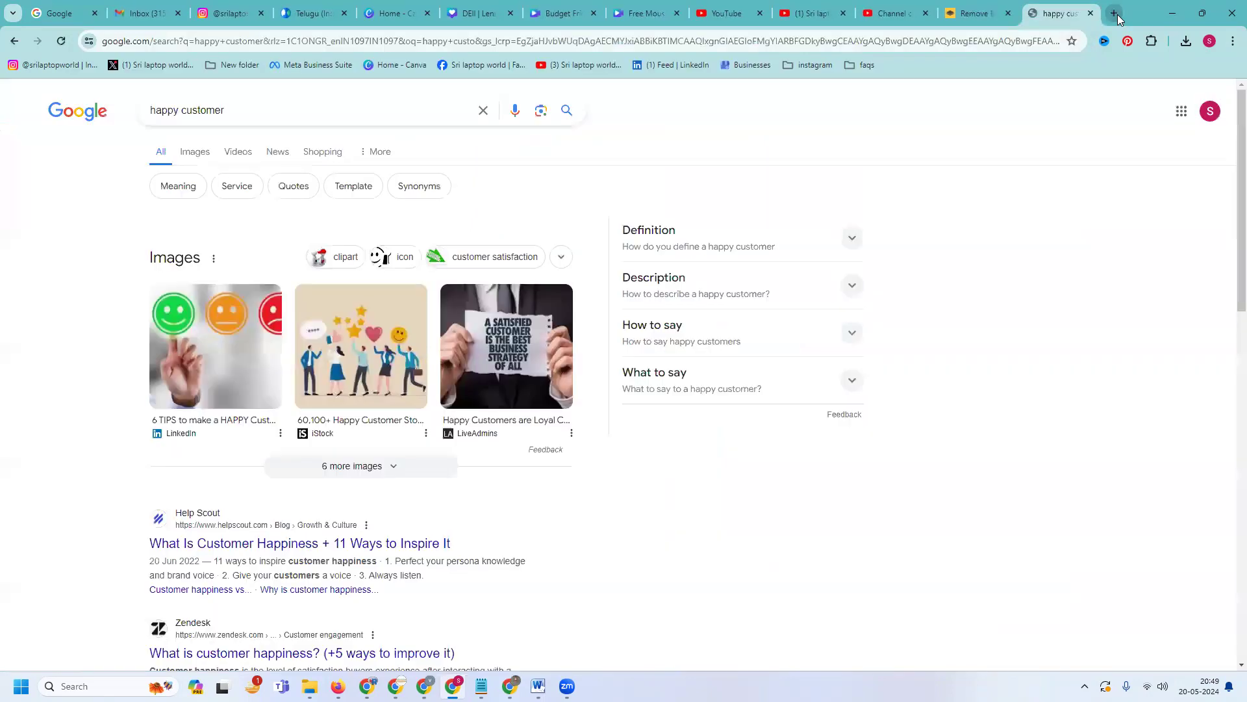
click(182, 154)
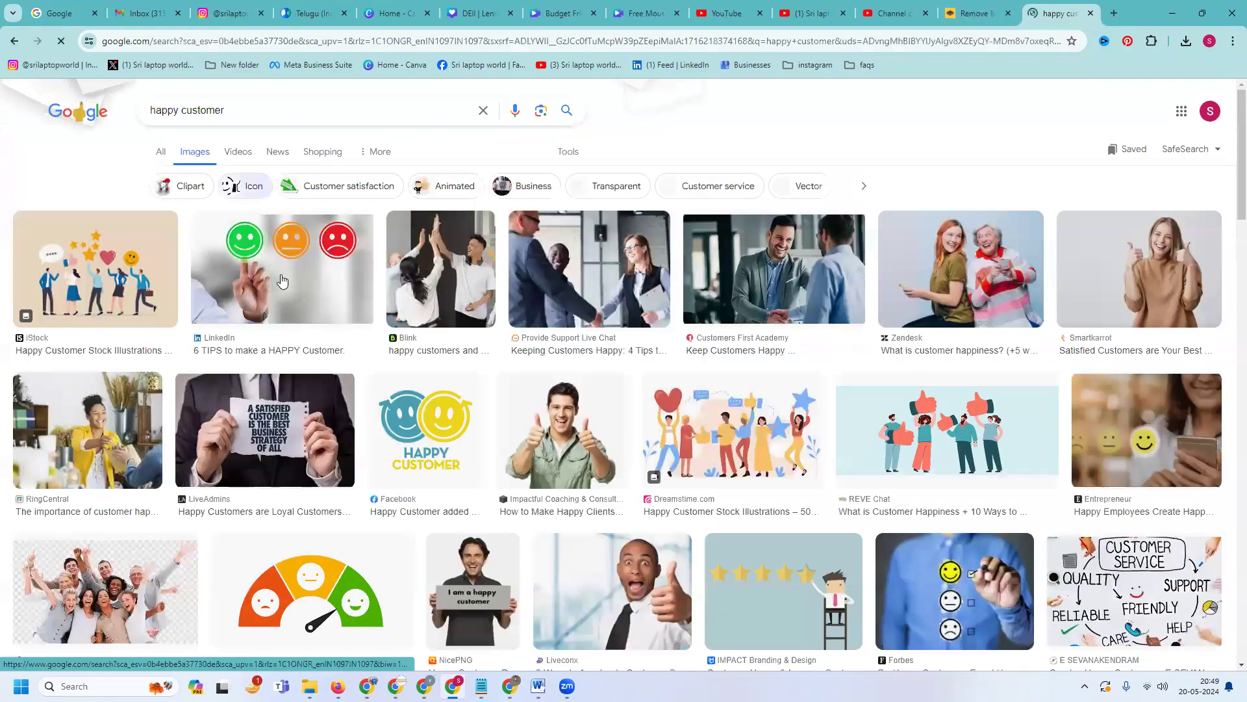
click(421, 427)
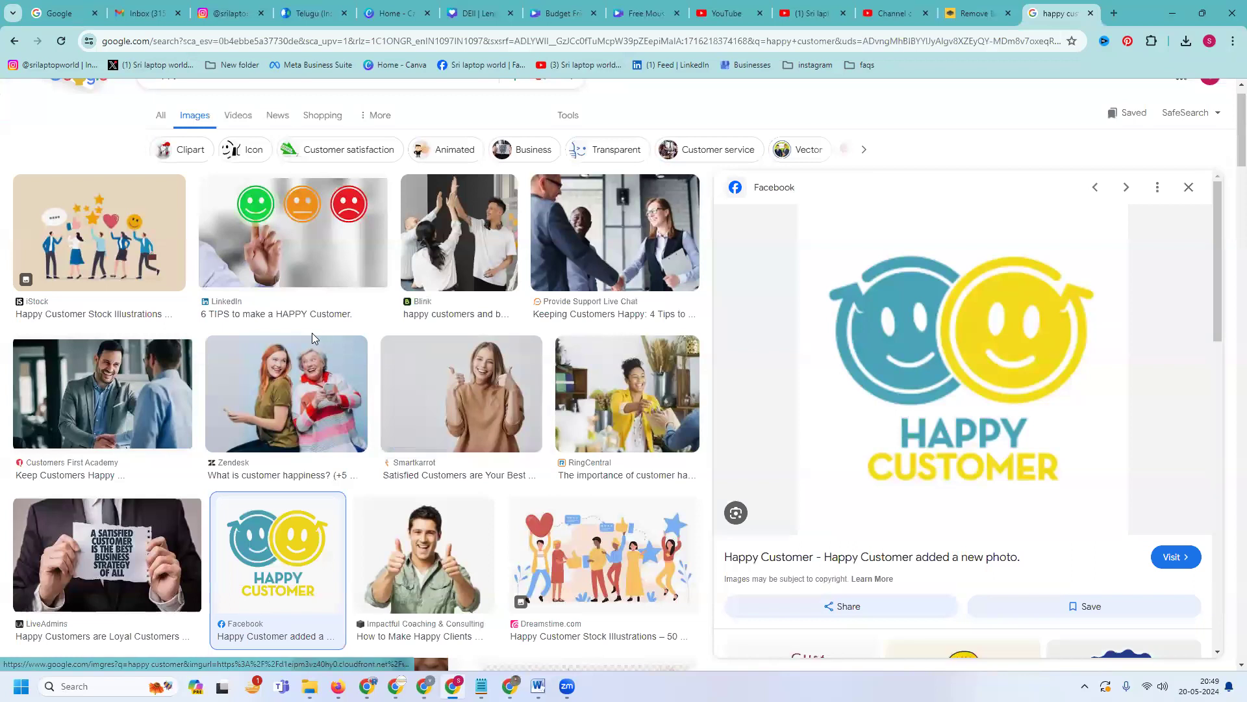
scroll(812, 371, down, 4)
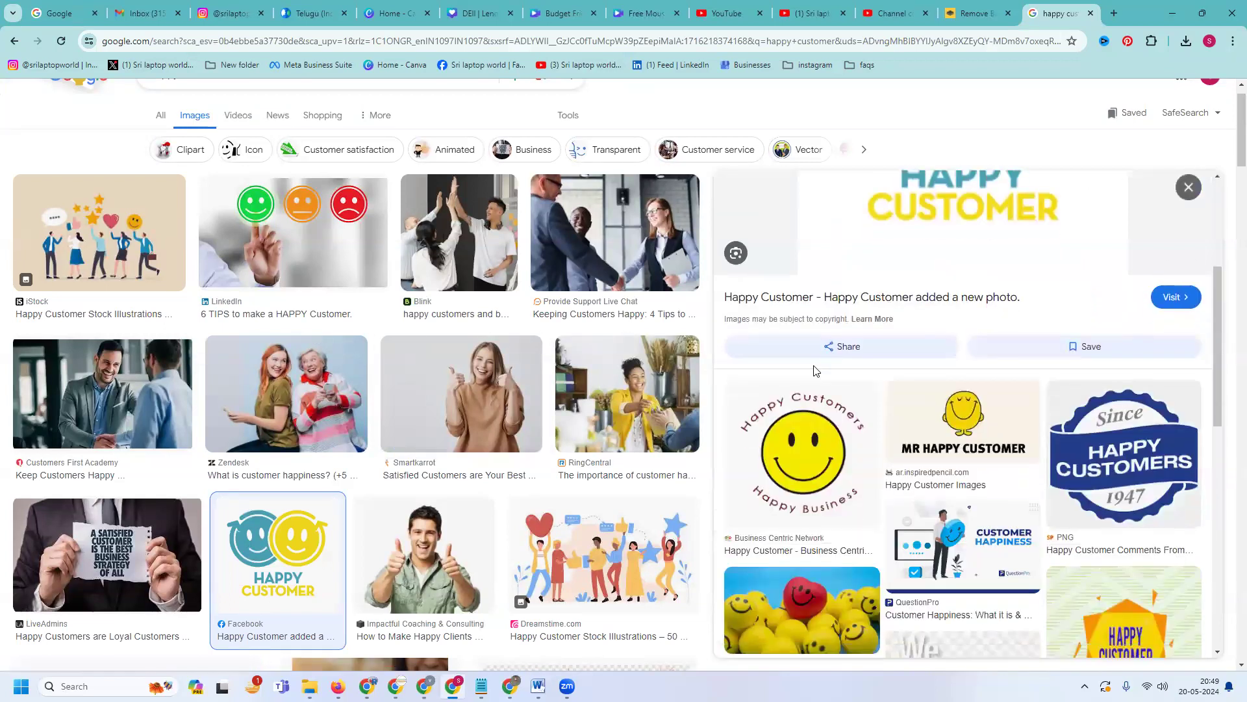
click(1189, 189)
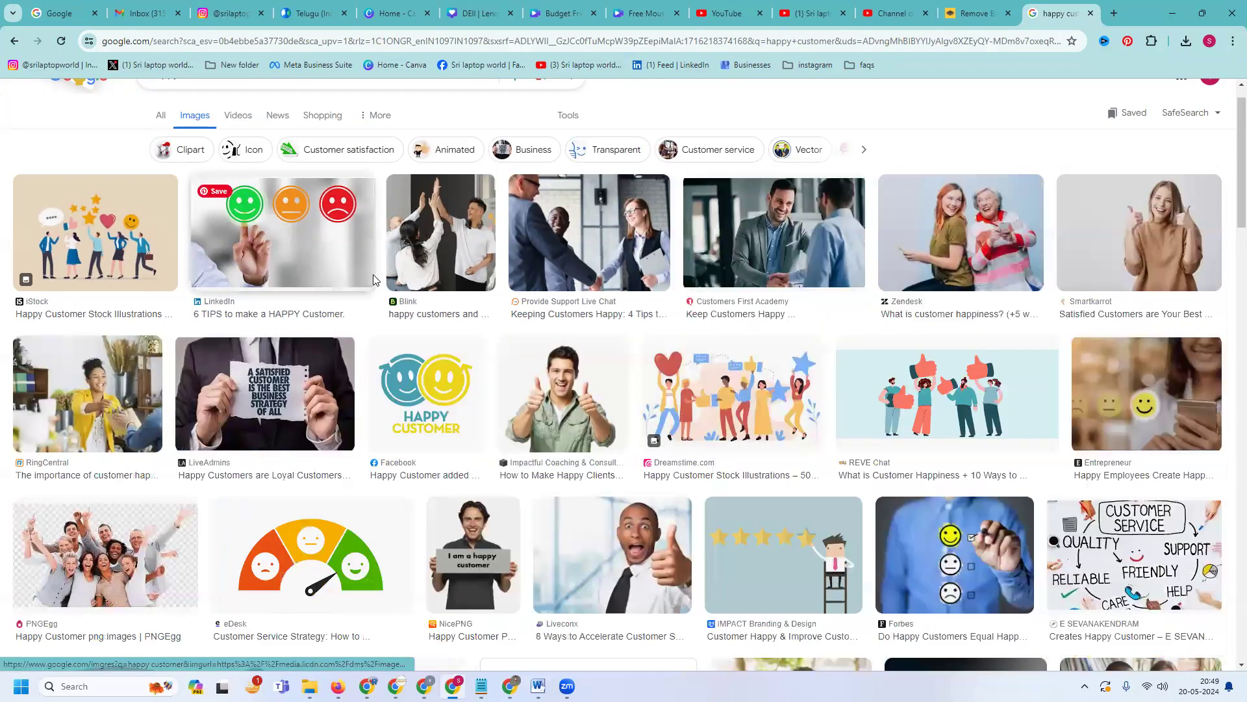
scroll(374, 280, down, 3)
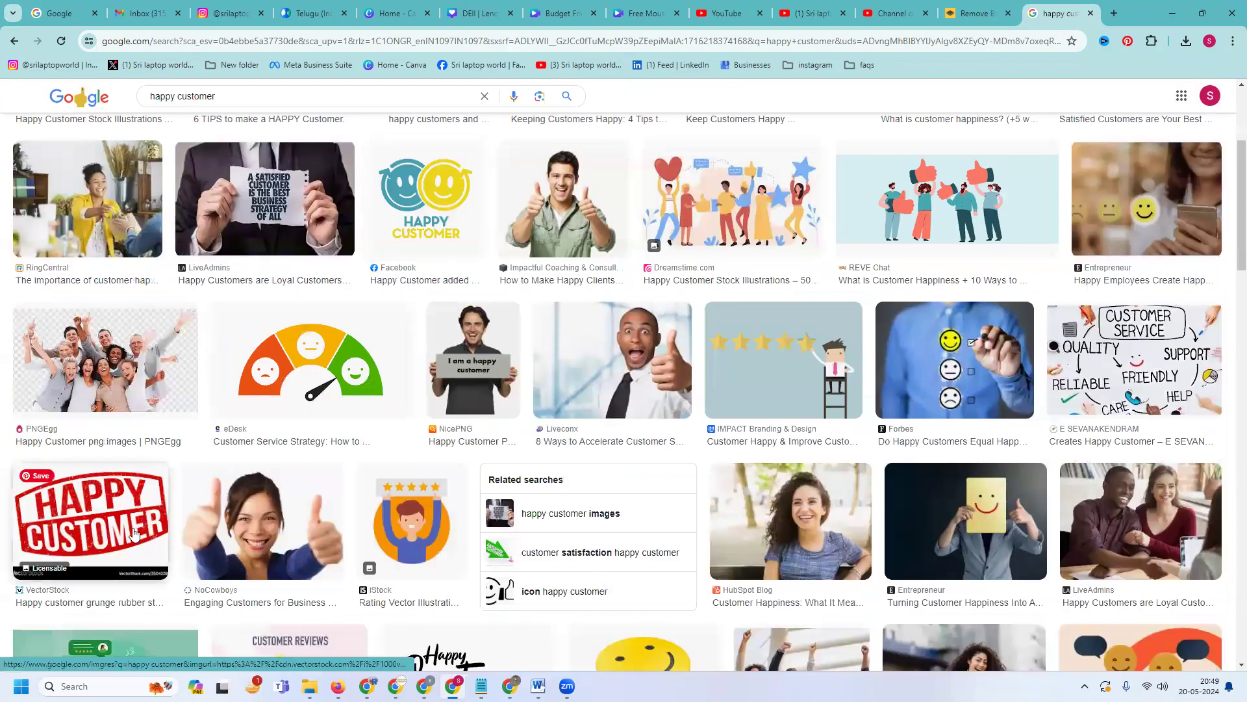
scroll(376, 453, down, 4)
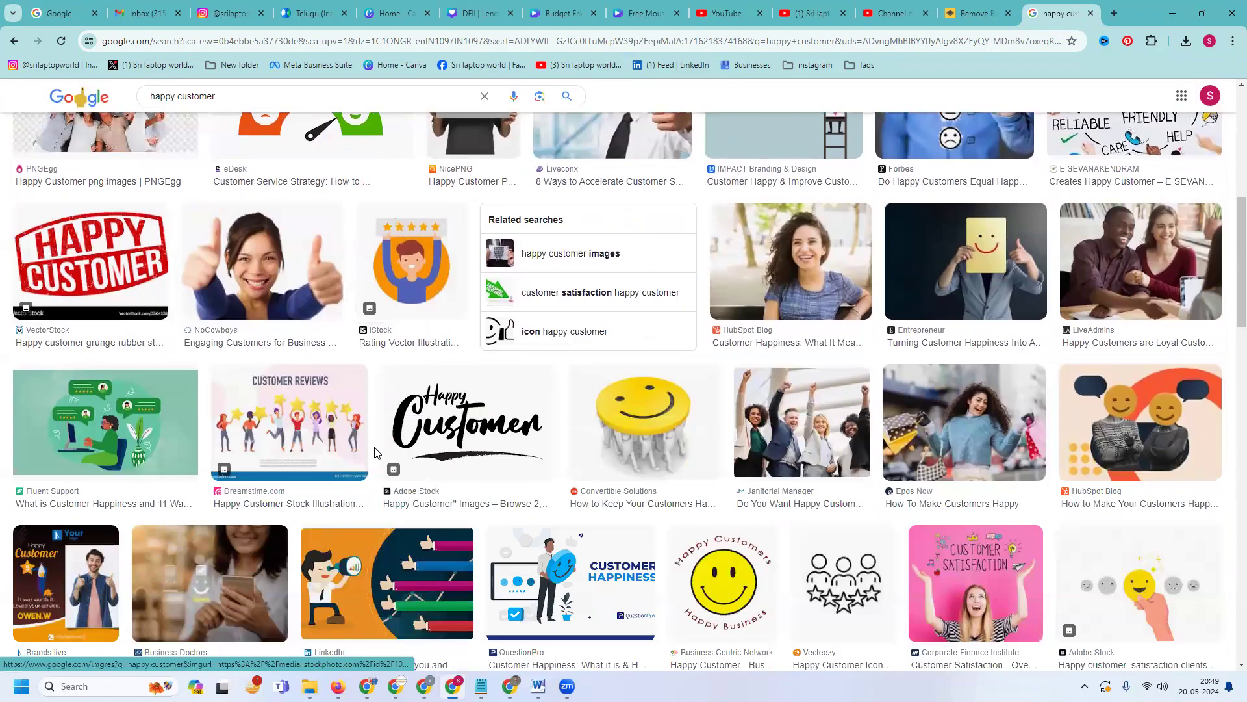
- Save the black script Happy Customer image into the sri laptop services folder
click(397, 439)
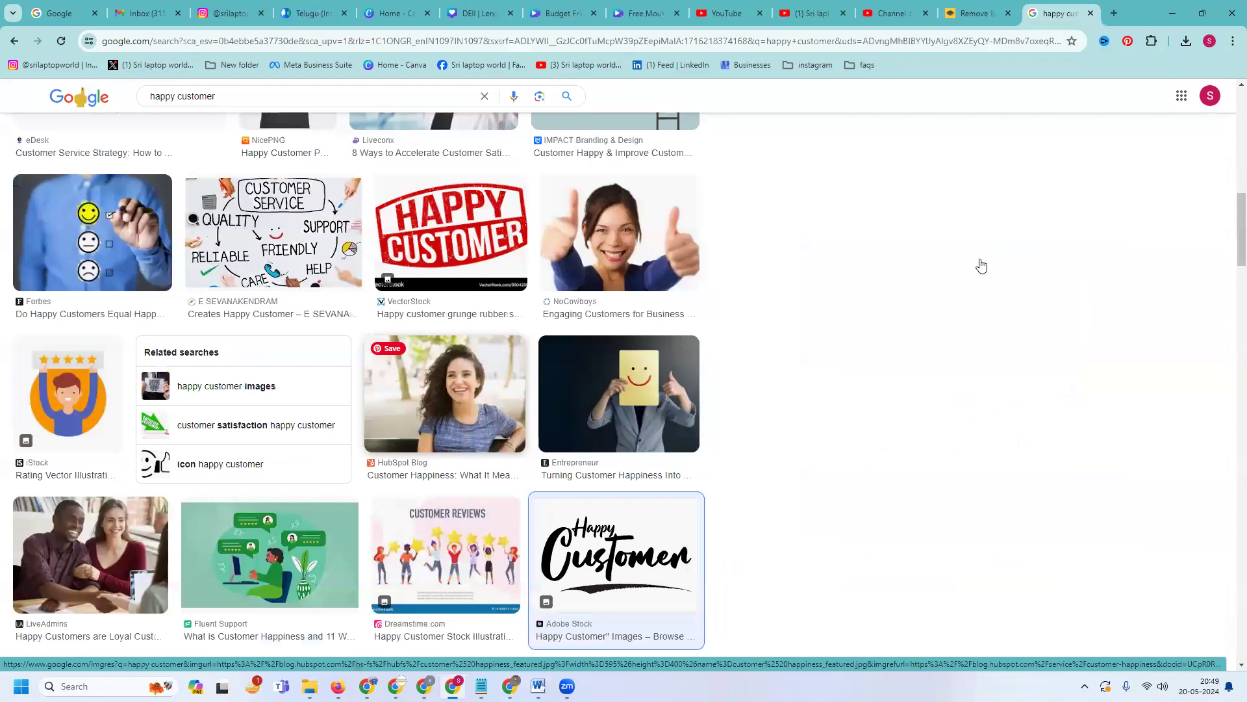
right_click(1012, 454)
key(Escape)
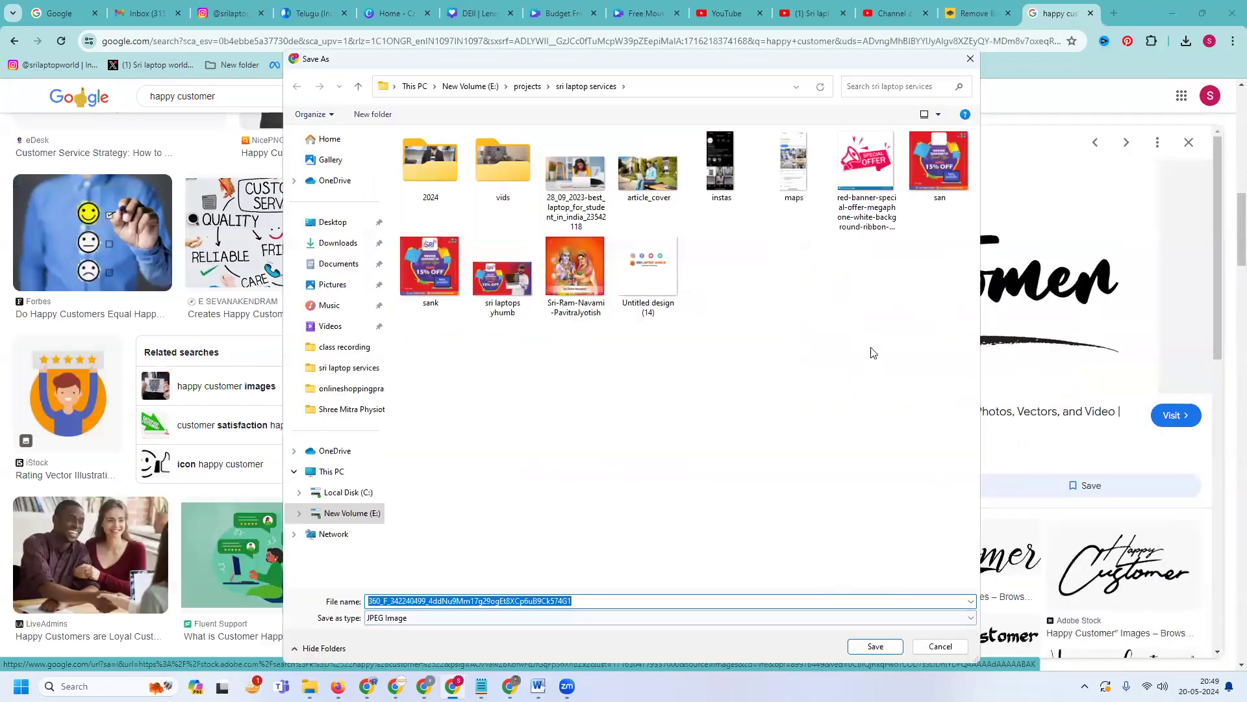
key(Return)
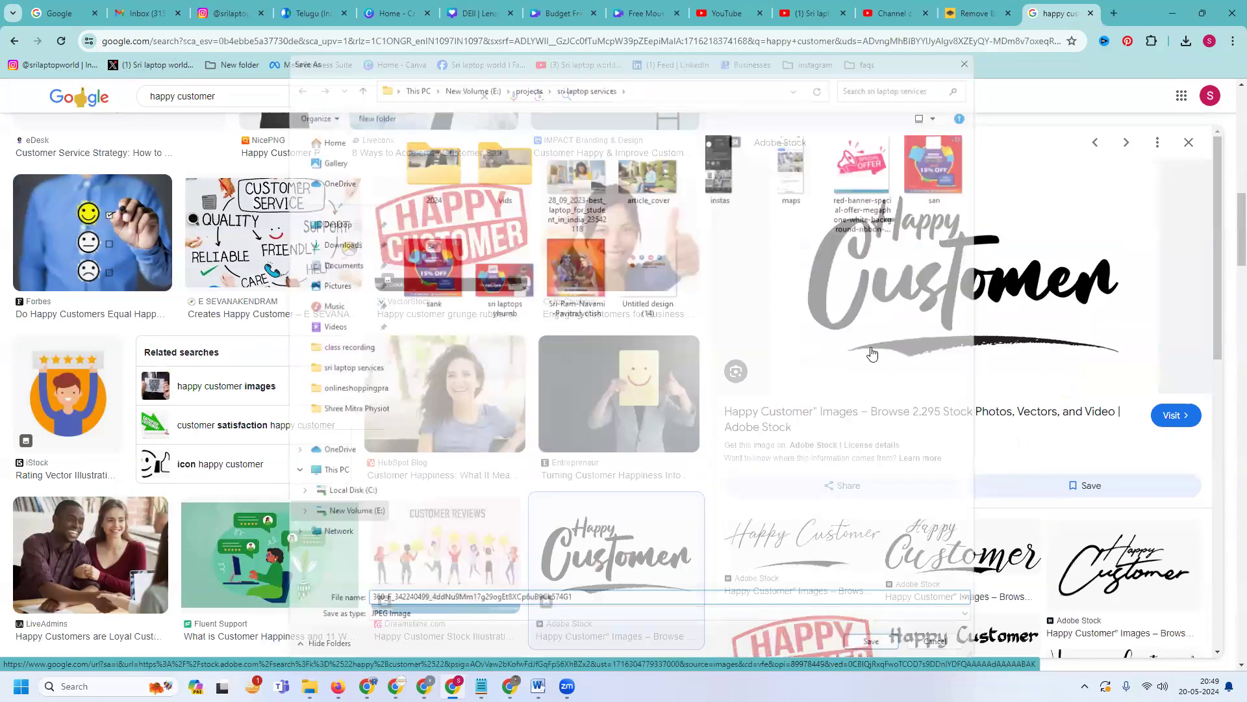
- Upload the Happy Customer image from E: > projects > sri laptop services into Canva
click(640, 11)
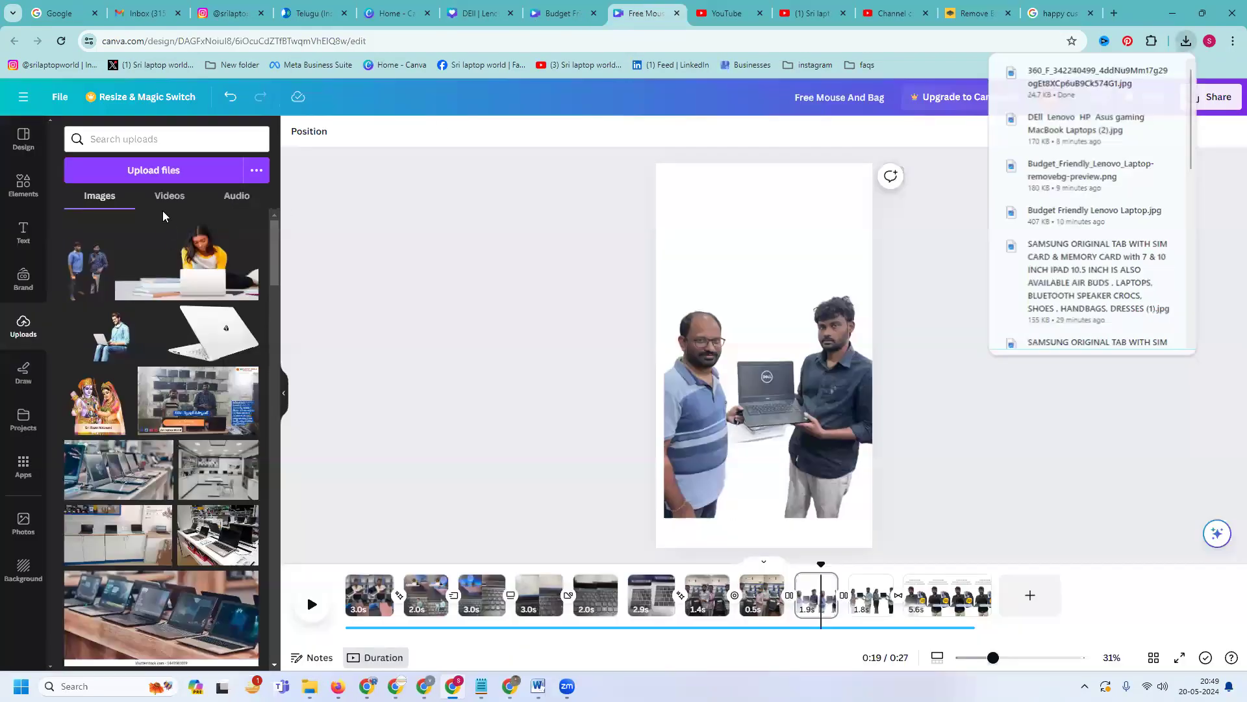
click(157, 171)
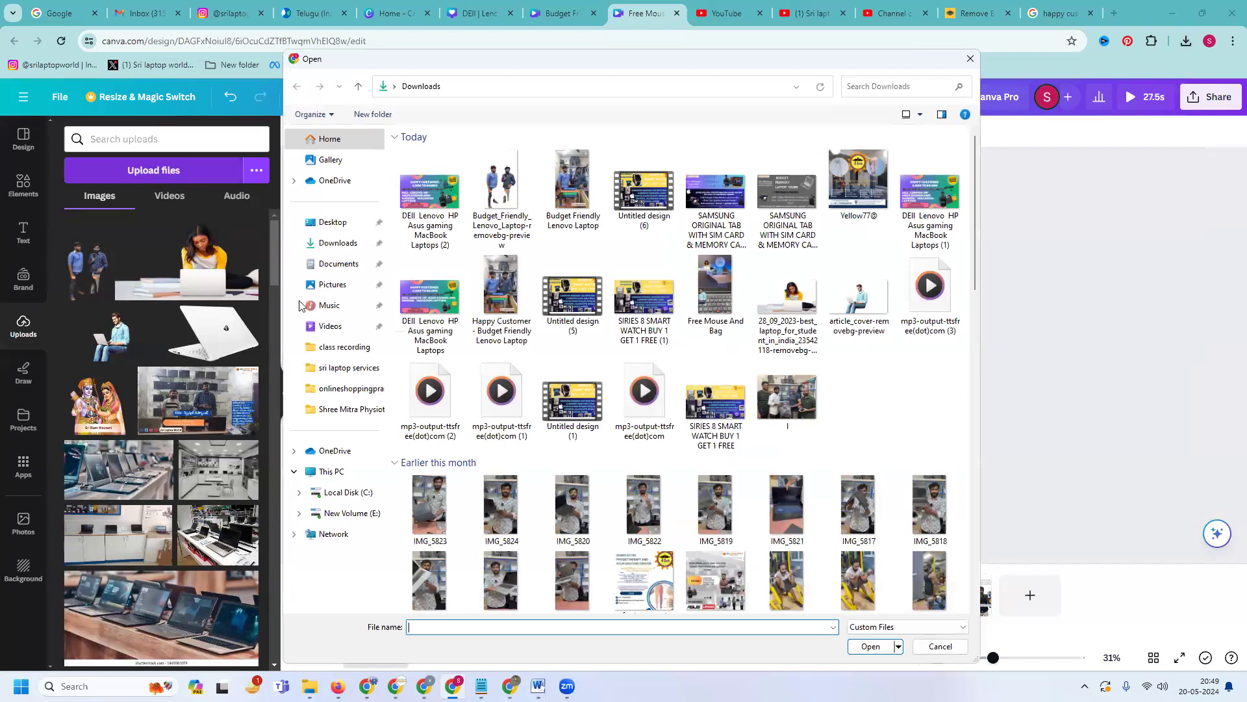
click(379, 508)
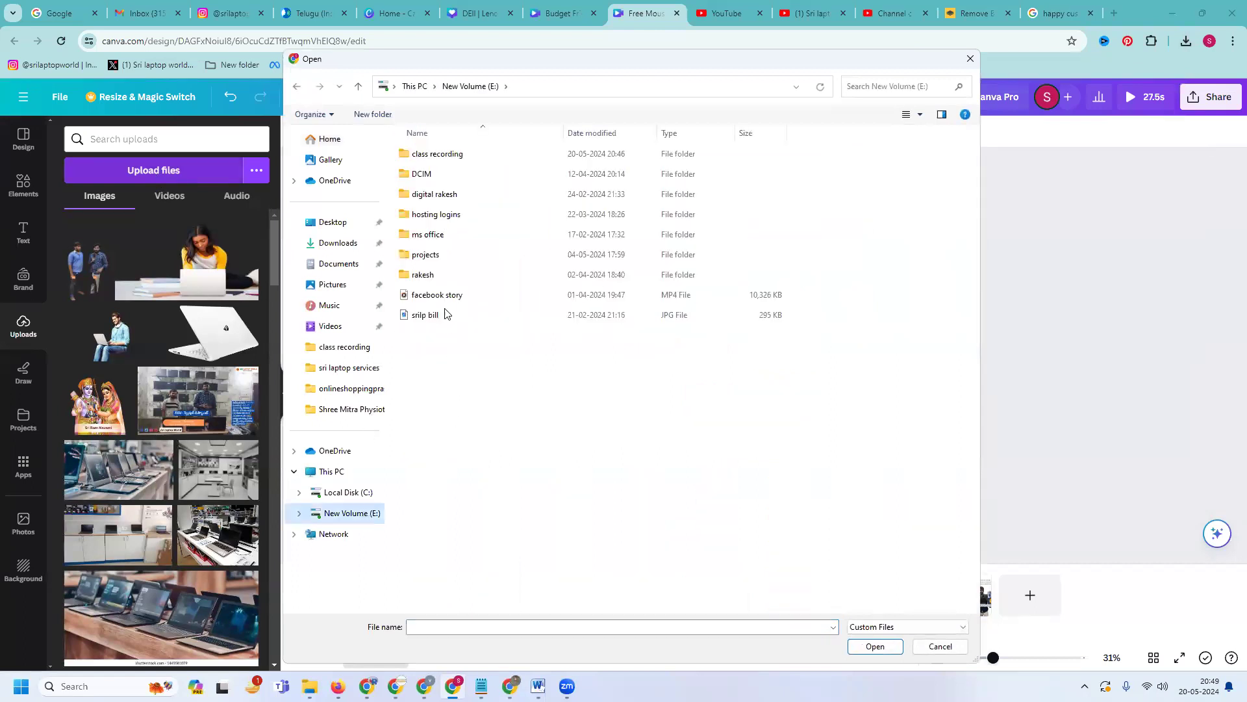
double_click(441, 256)
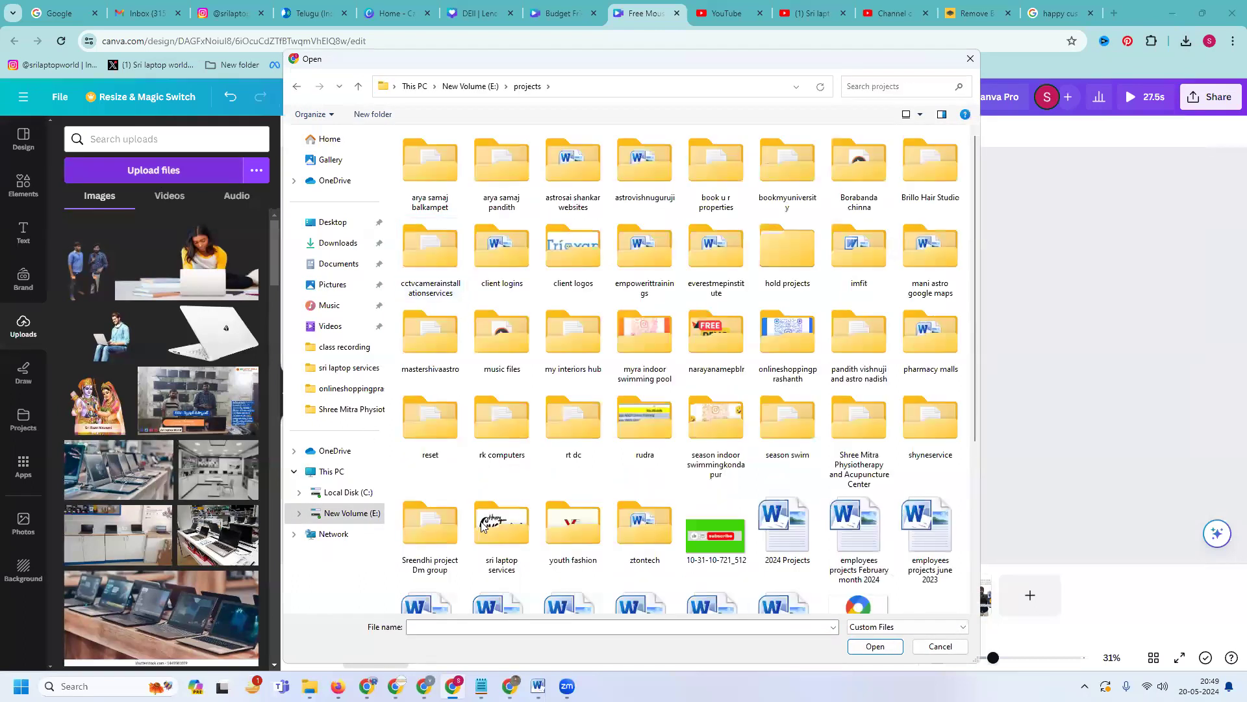
double_click(502, 527)
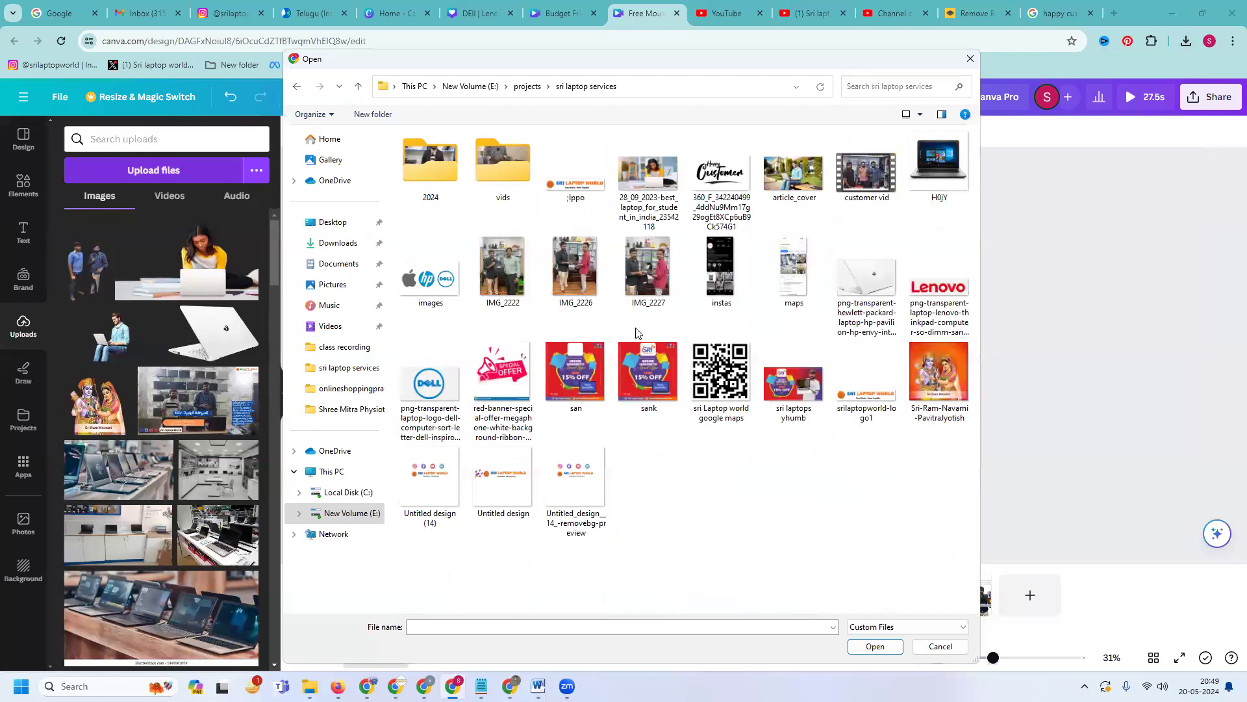
double_click(694, 184)
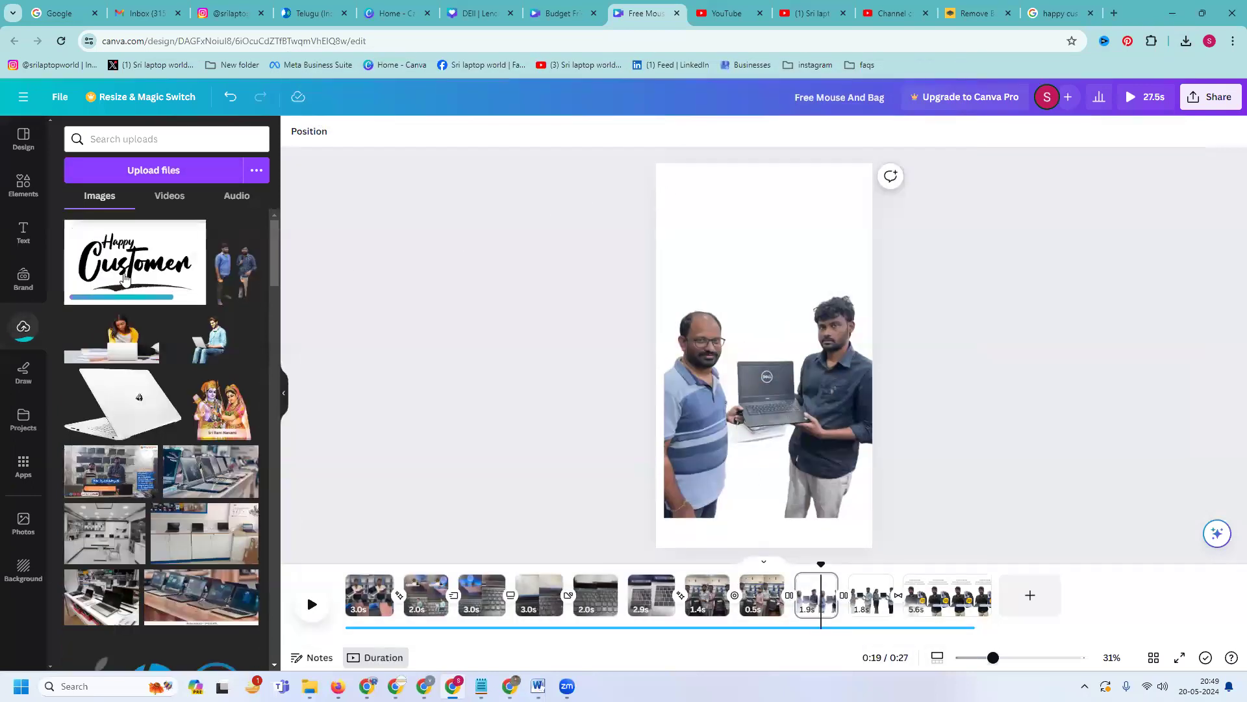
- Place the Happy Customer image across the top of the two-customer laptop page
click(126, 278)
drag(767, 310, 763, 168)
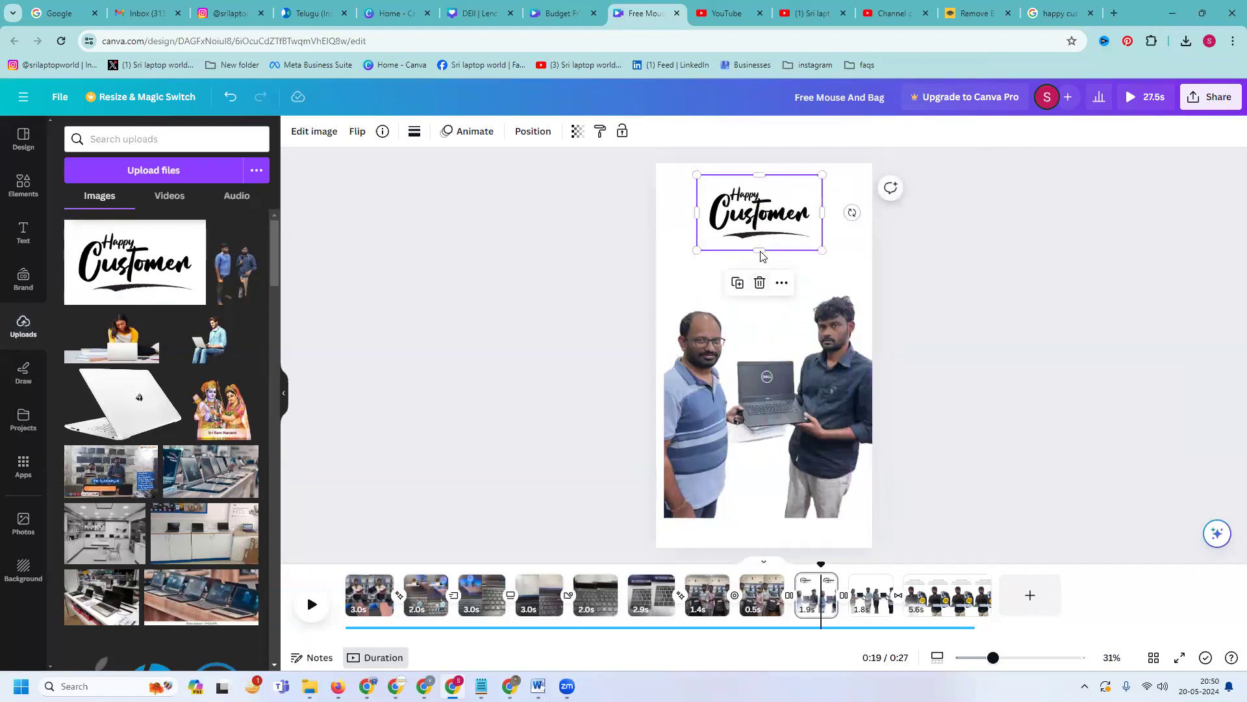
click(877, 600)
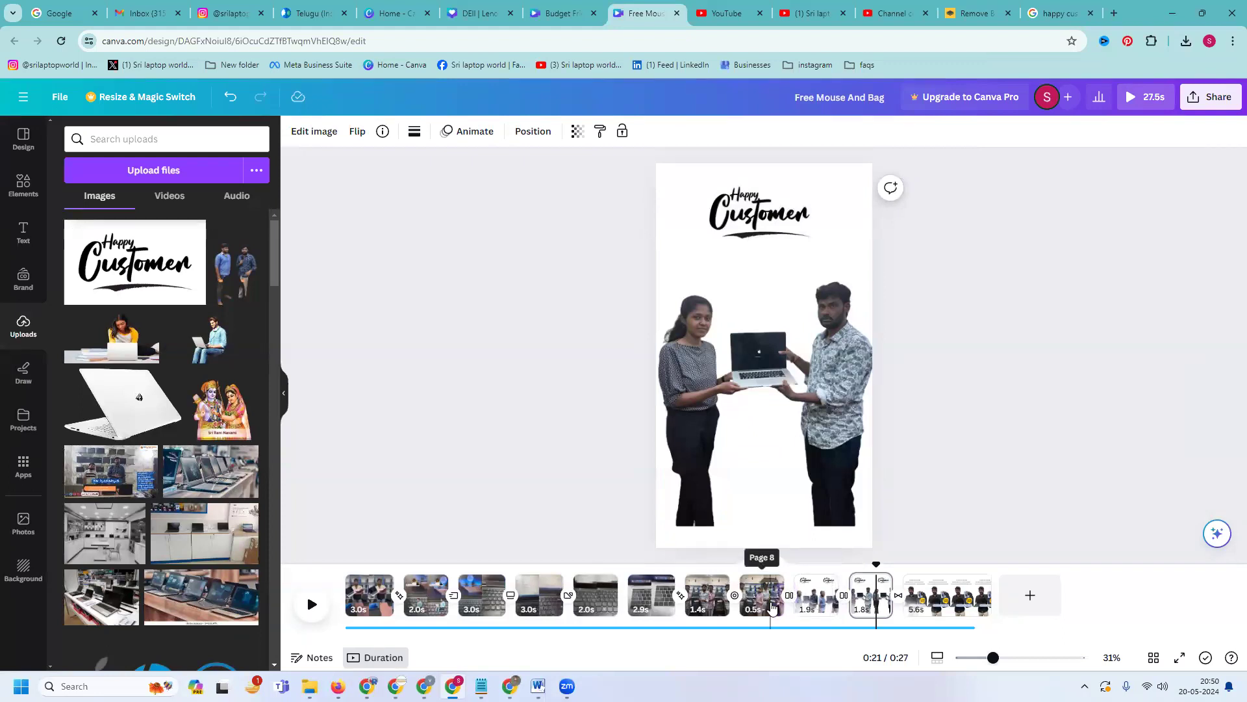
click(994, 15)
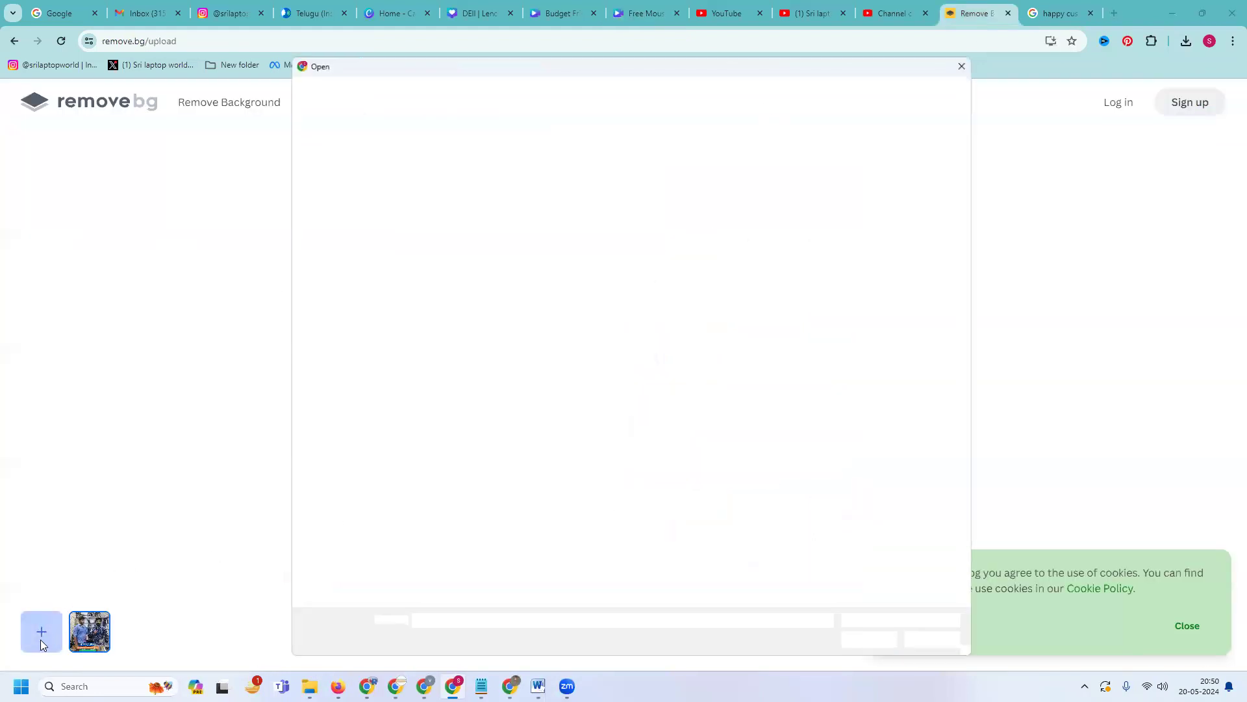
- Remove the white background from the Happy Customer image in remove.bg and download it
double_click(717, 189)
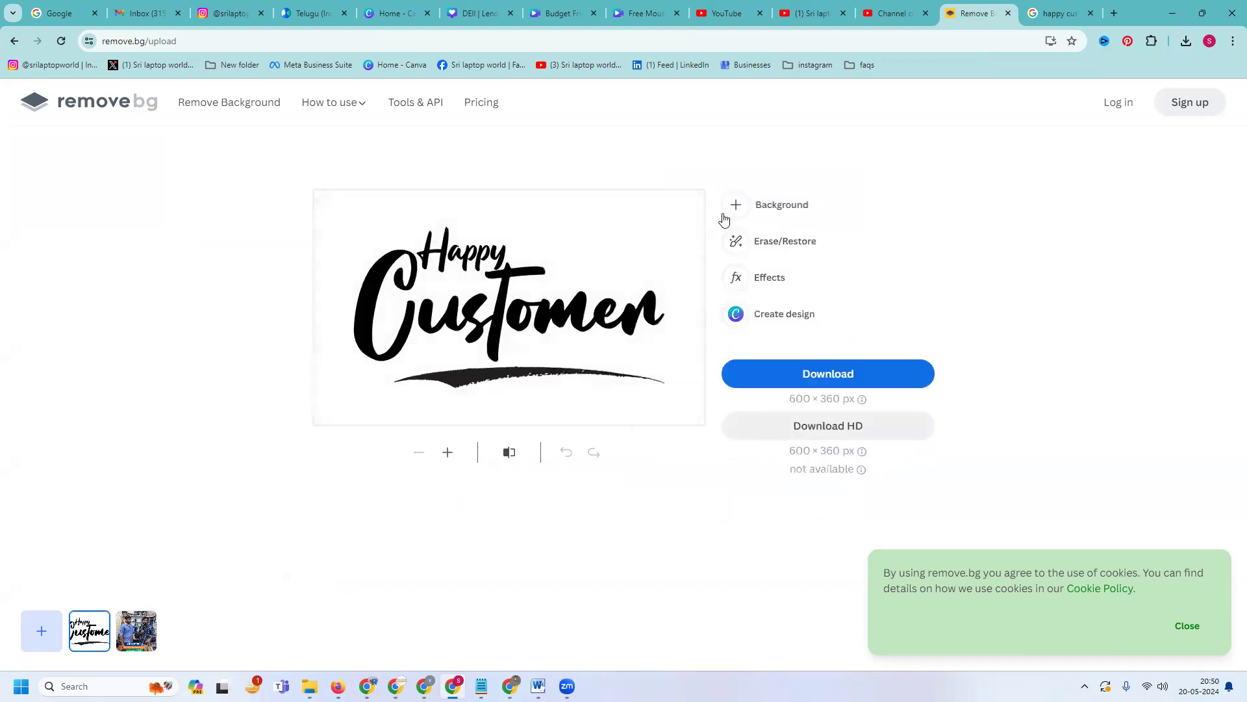
click(812, 374)
click(631, 7)
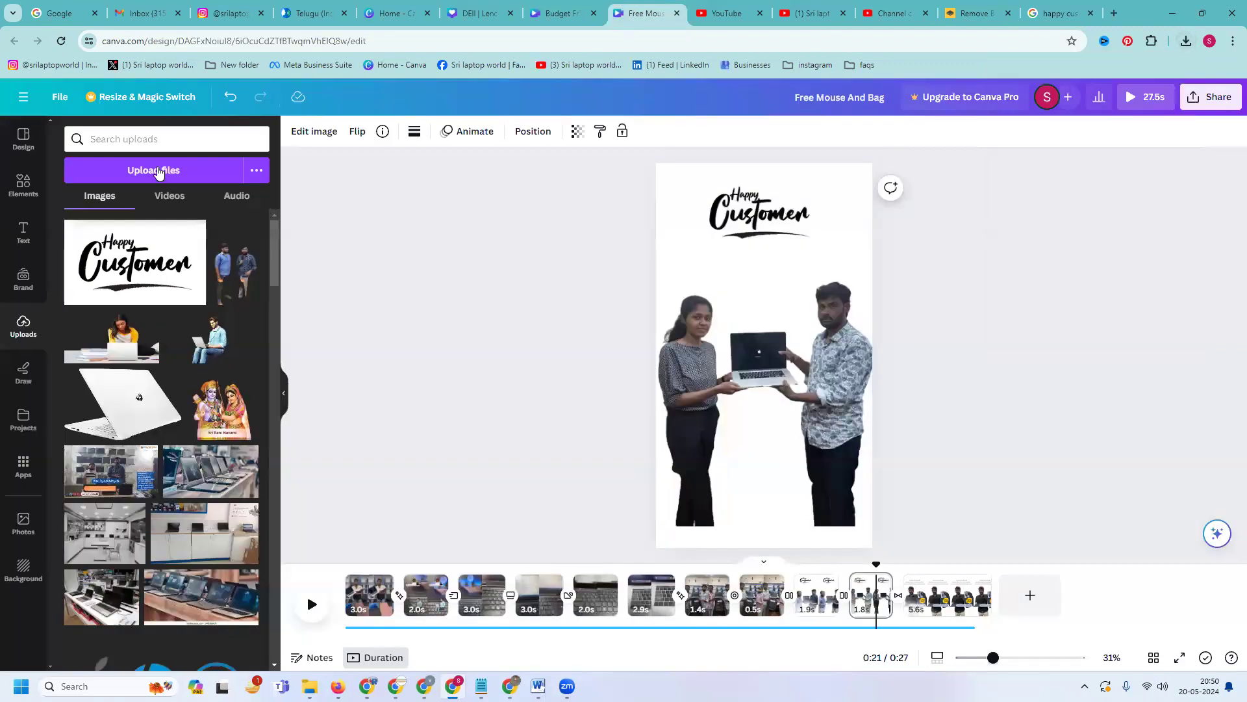
- Upload the background-removed Happy Customer file from Downloads into Canva
click(158, 172)
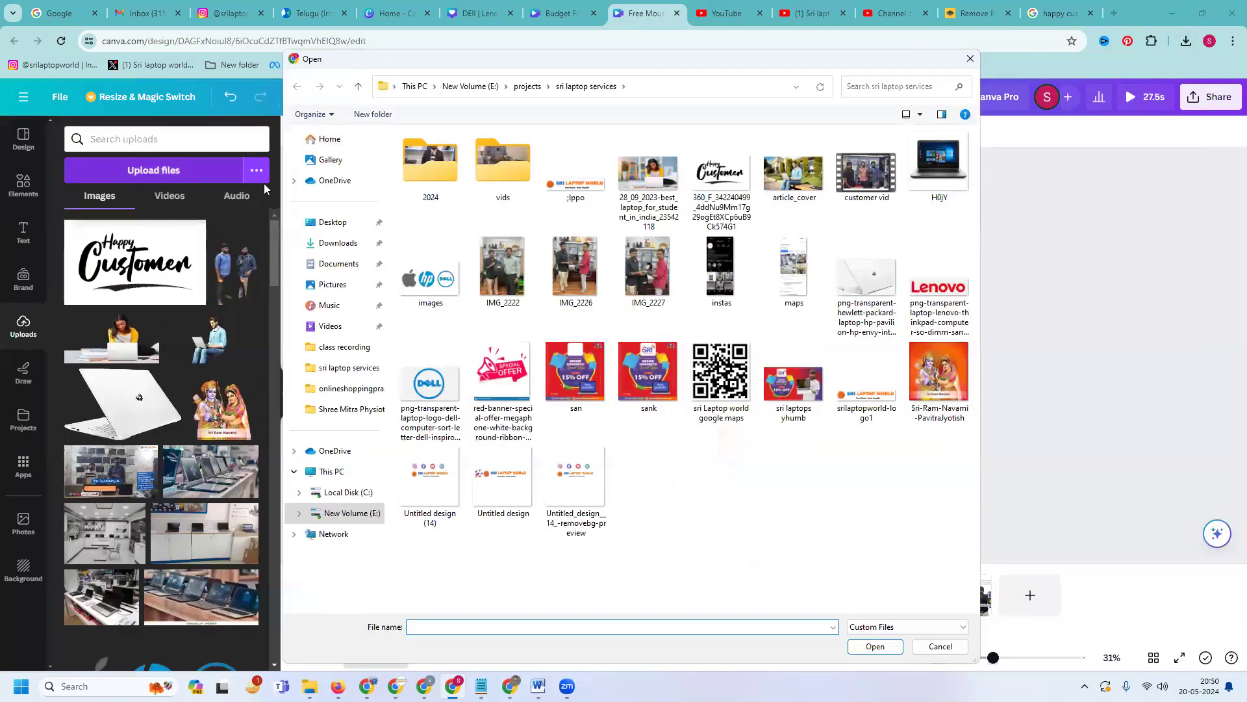
click(338, 243)
click(436, 185)
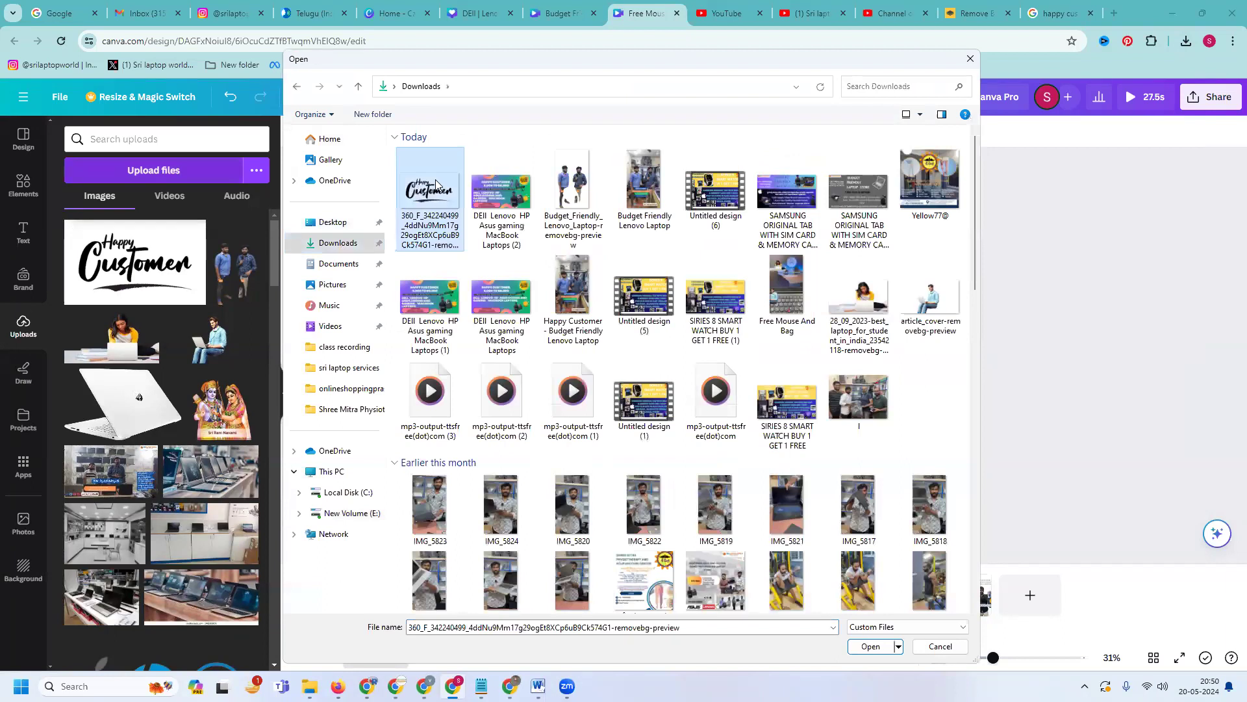
- Place the transparent Happy Customer title at the top of the 1.4s customer clip page
double_click(436, 186)
click(707, 594)
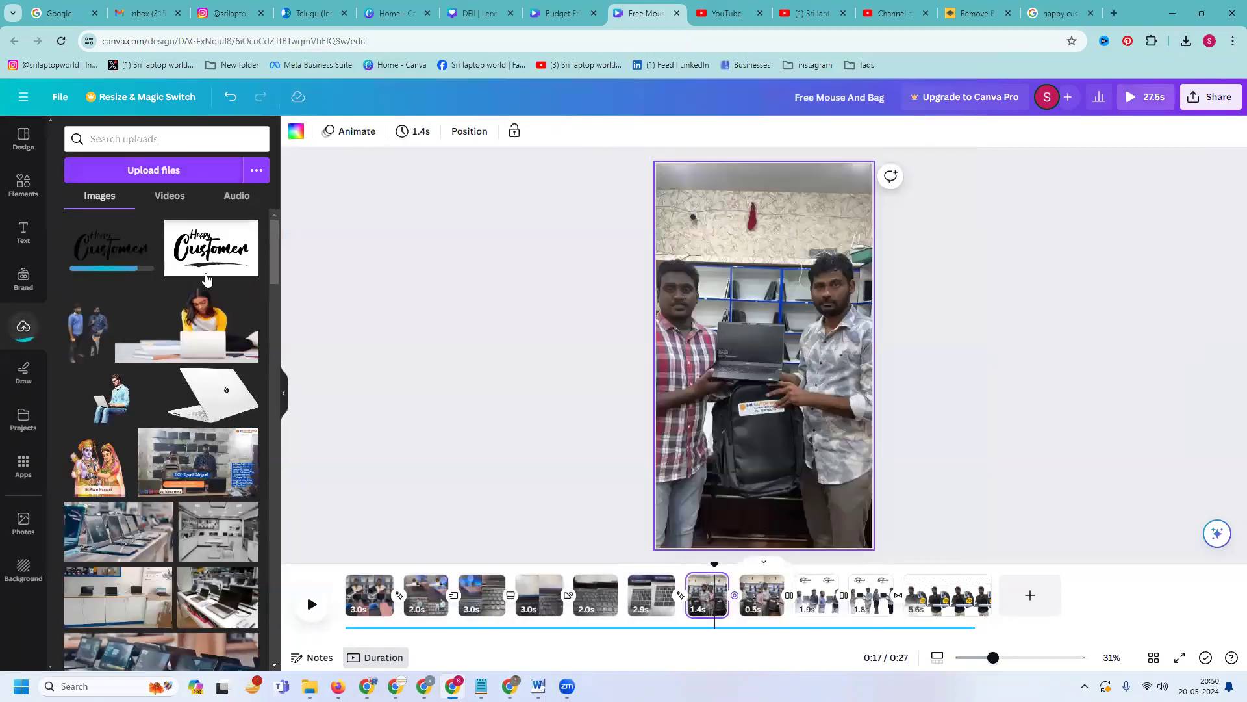
click(205, 276)
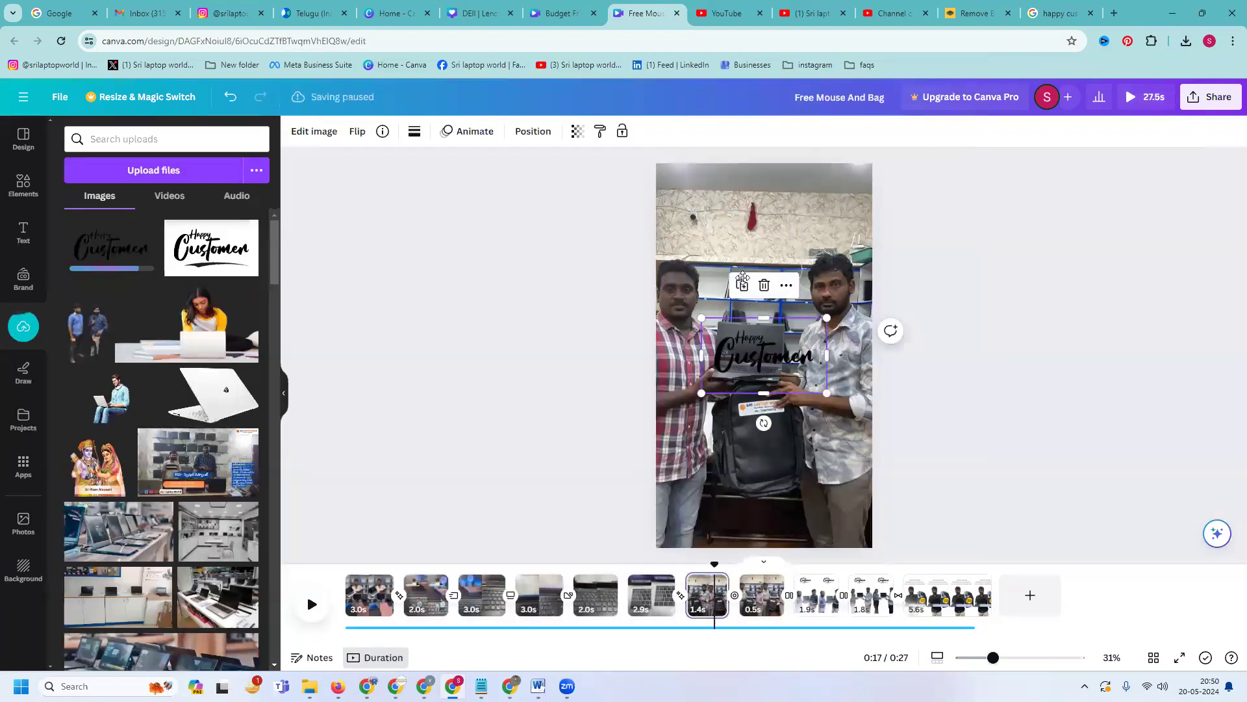
drag(744, 354, 738, 228)
- Add the transparent title to the top of page 8 and review up to the Contact Now page
click(761, 597)
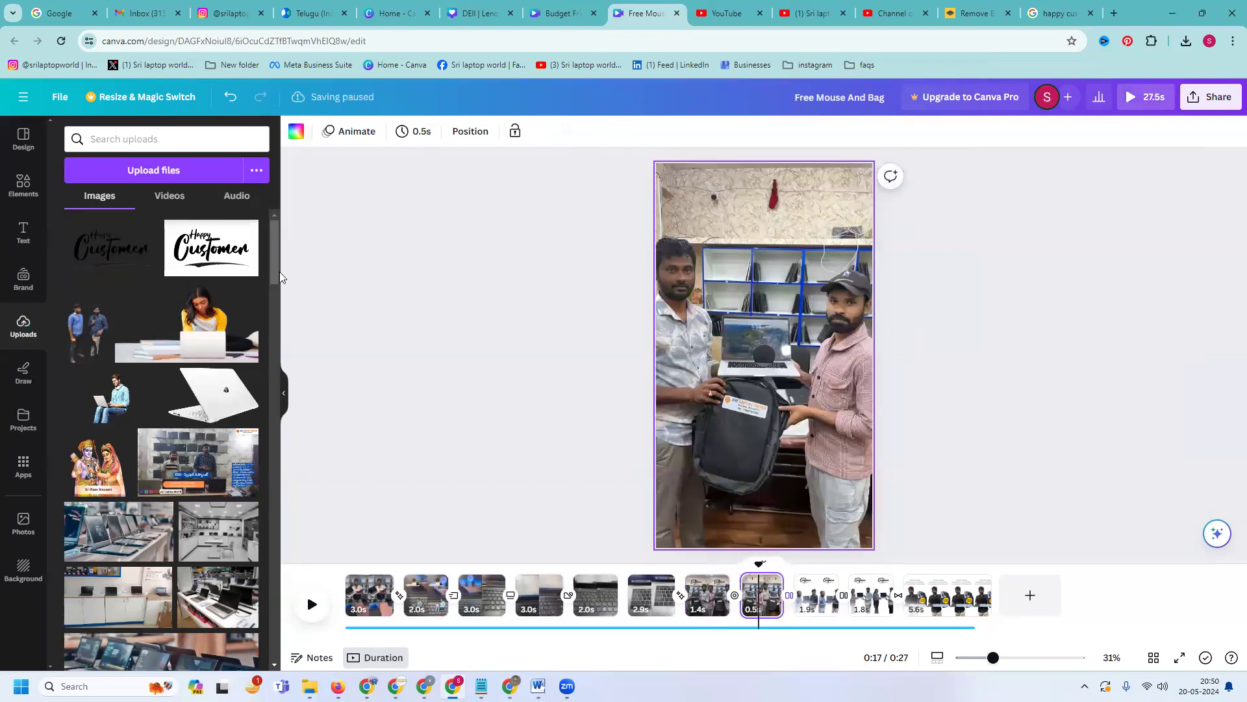
drag(211, 247, 764, 191)
click(1073, 267)
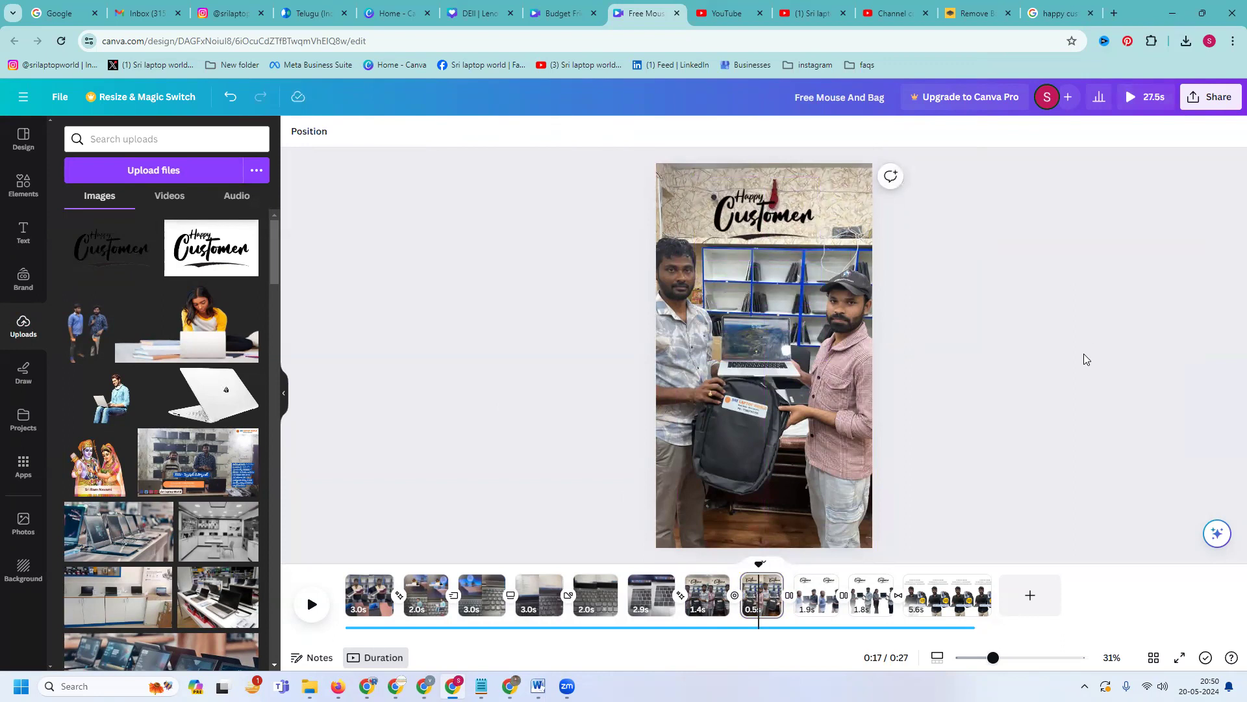
click(943, 595)
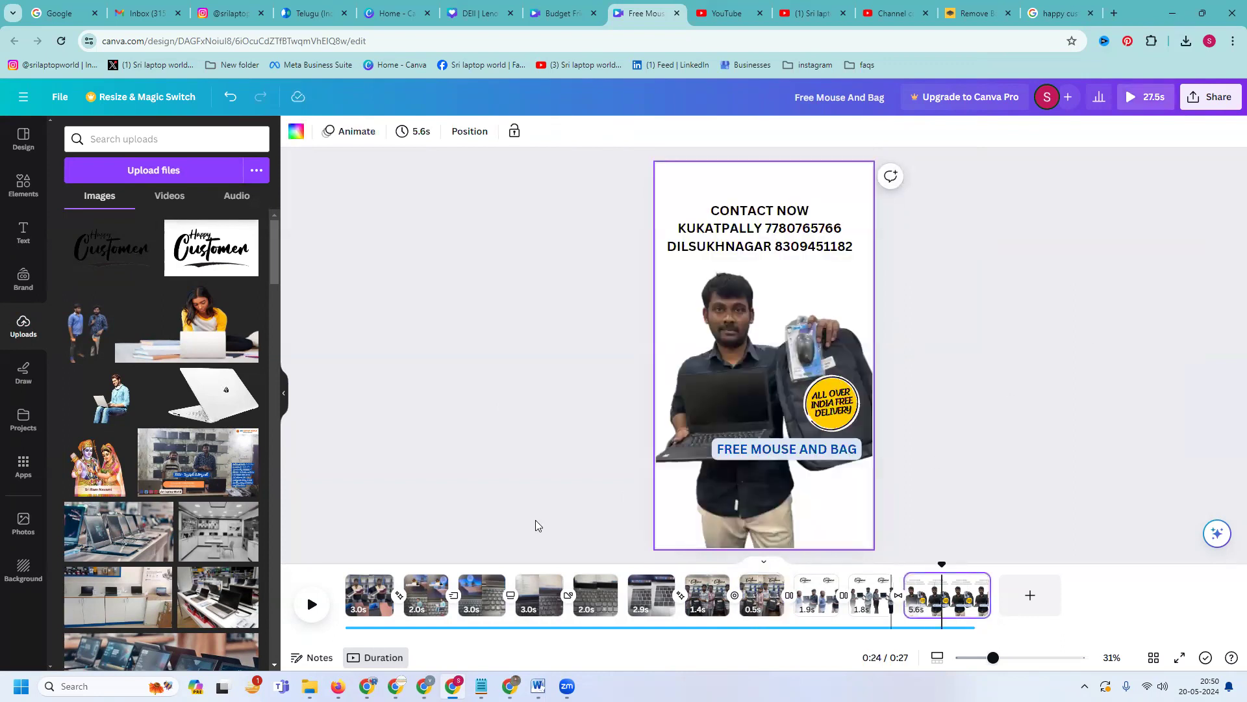
click(475, 462)
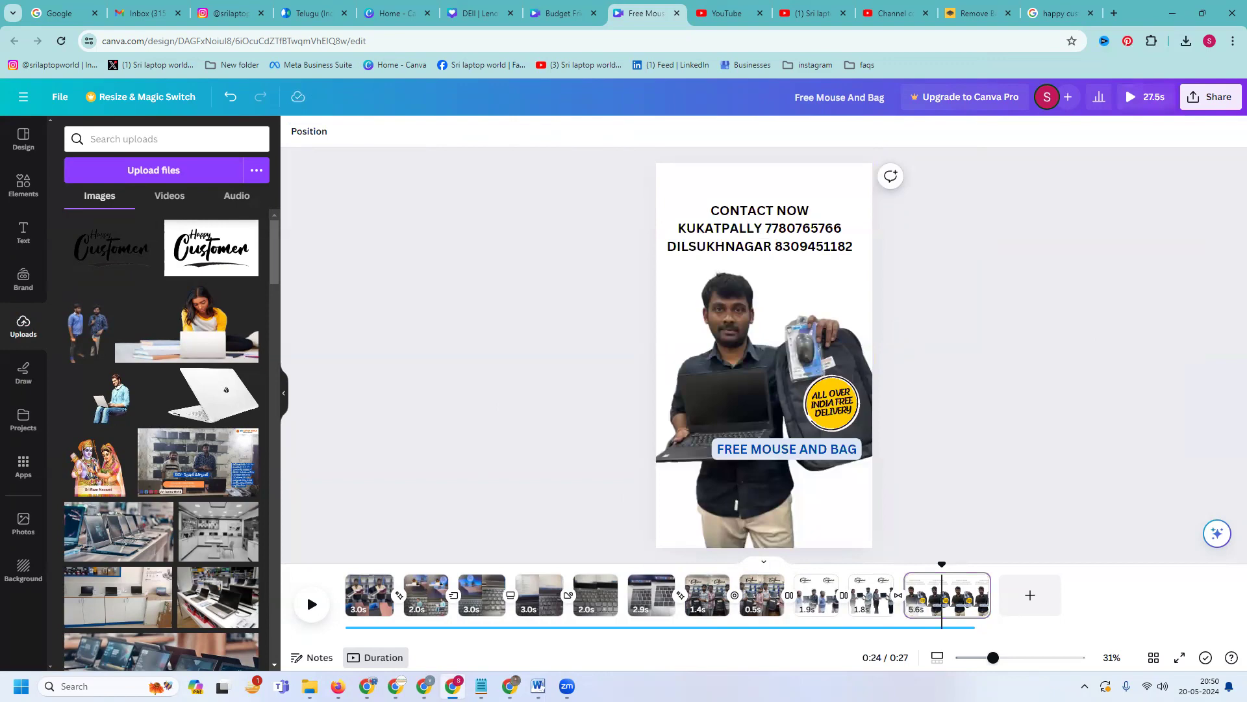
- Select and copy the whole Telugu voiceover script
click(481, 686)
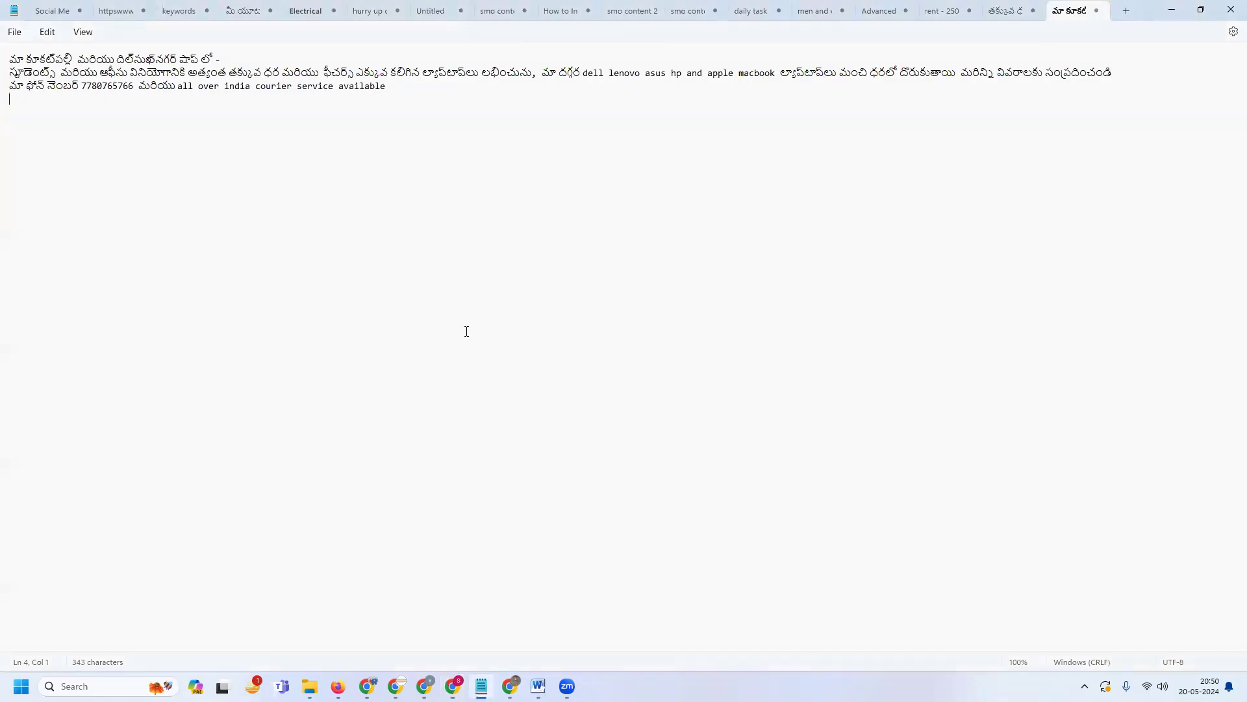
key(ctrl+a)
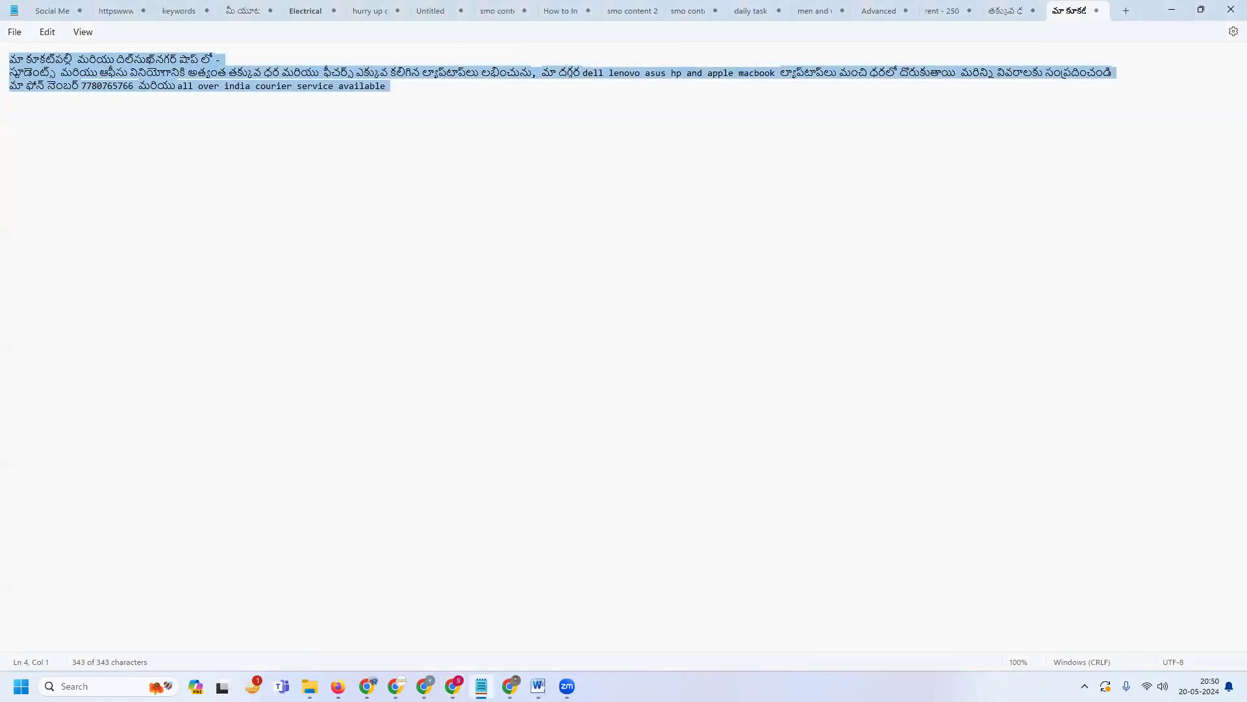
key(alt+Tab)
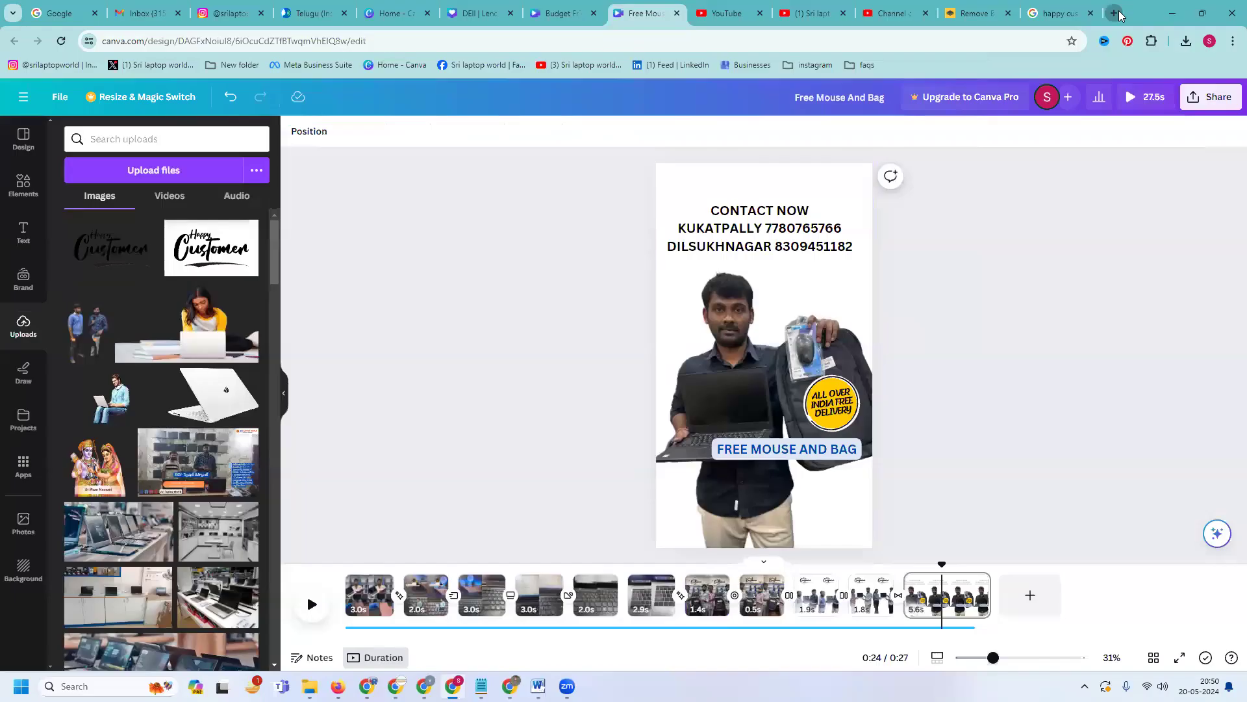
- Load ttsfree.com in a new tab and paste the Telugu script into its text box
click(1117, 13)
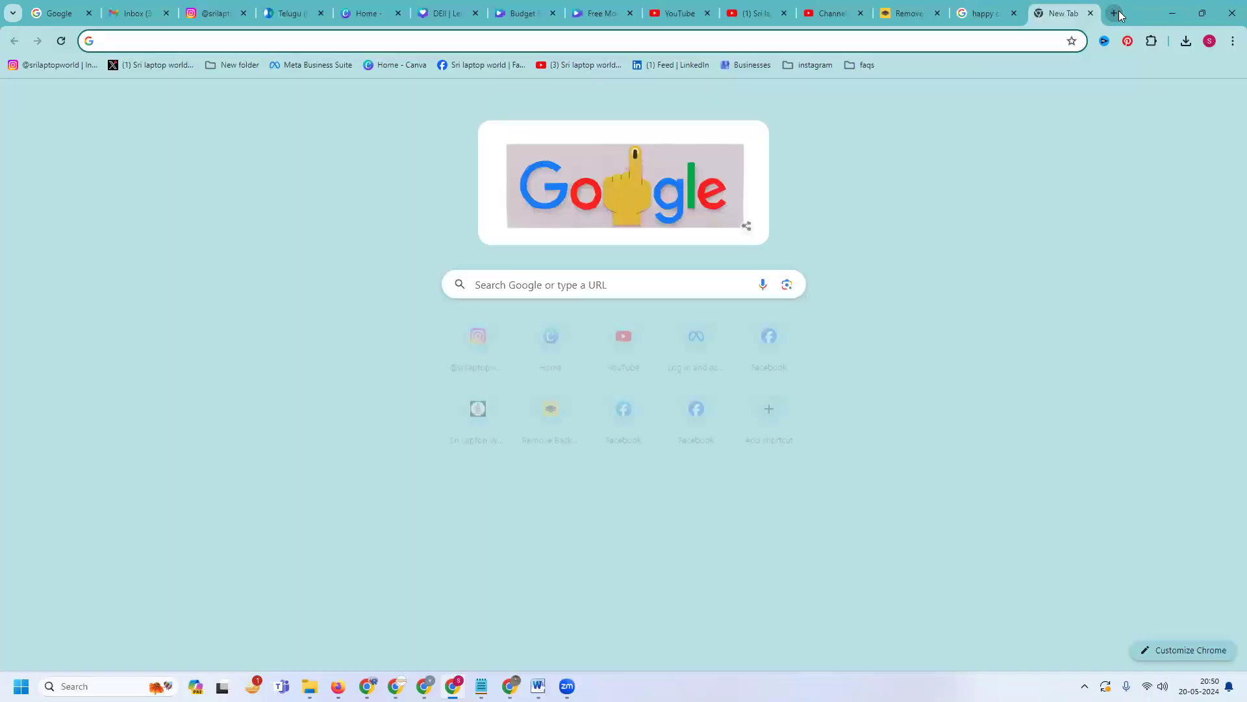
text(ttsfr)
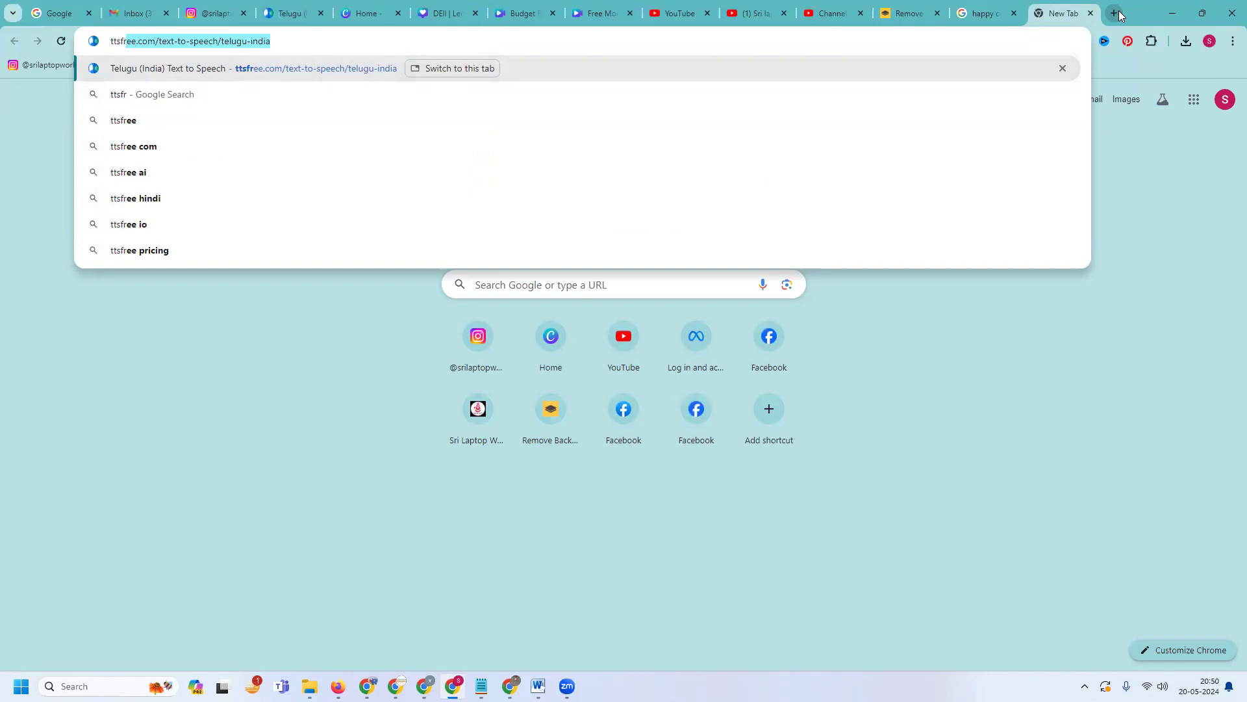
text(ee)
key(Return)
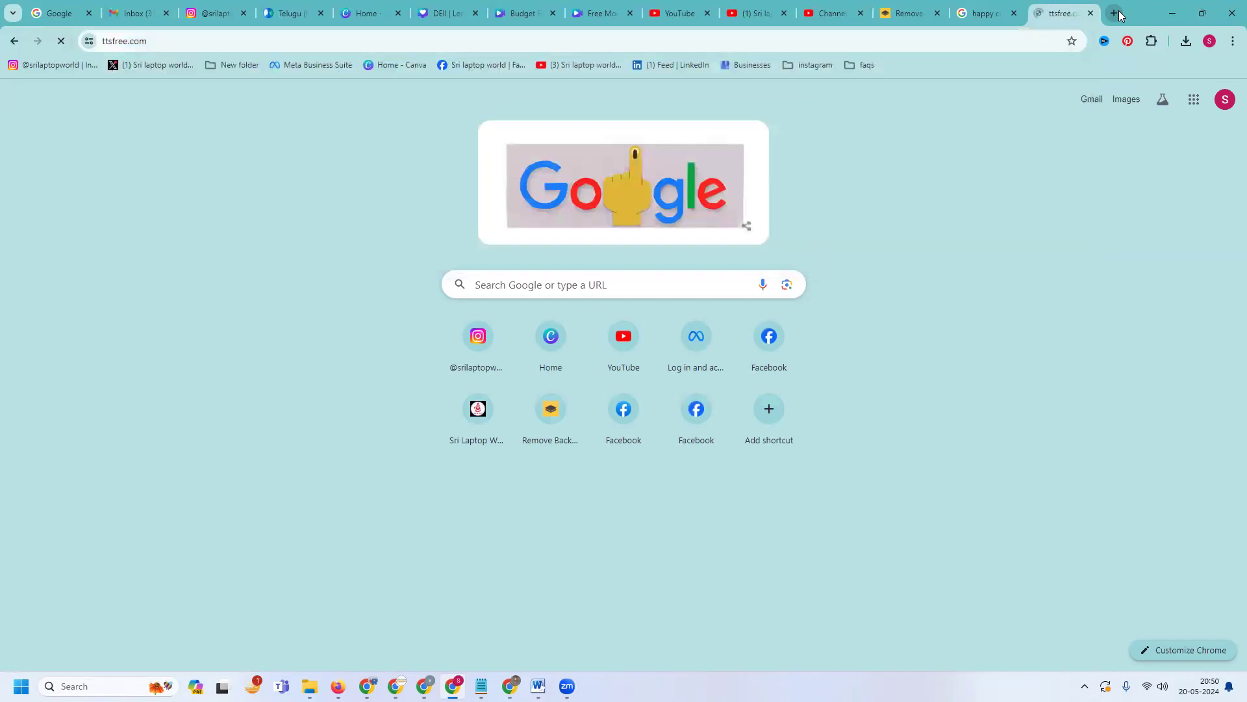
scroll(516, 315, down, 4)
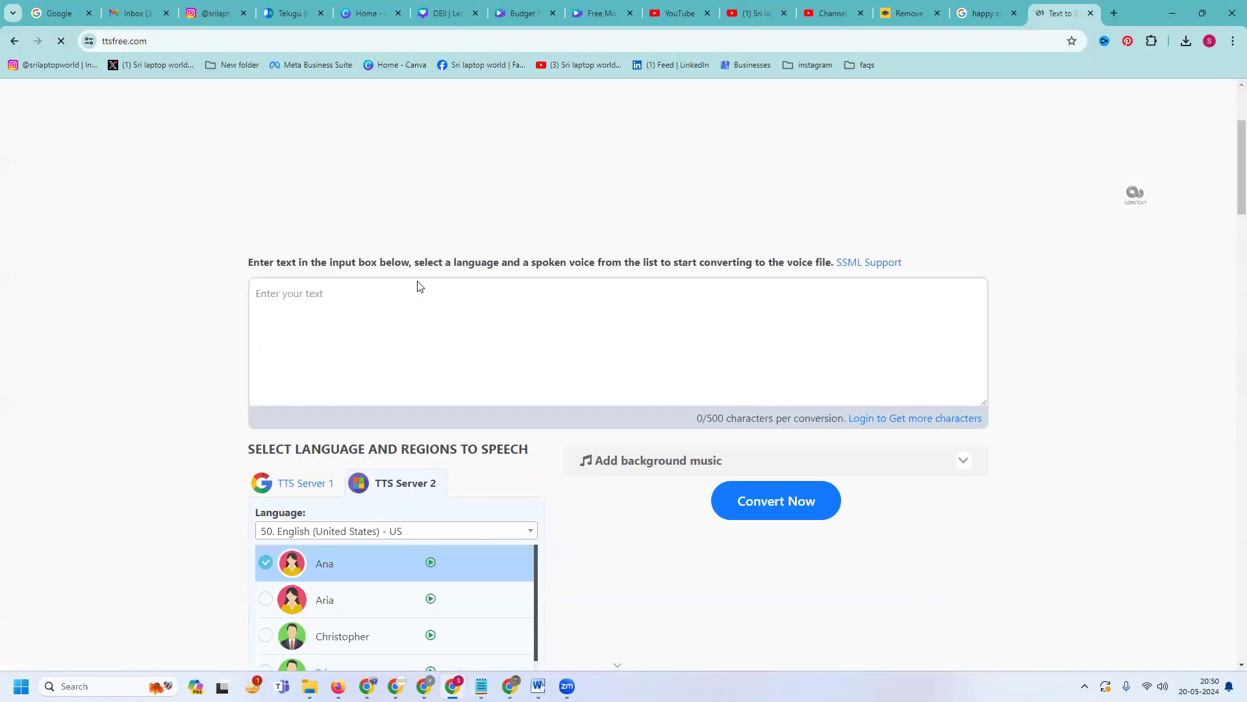
click(341, 247)
key(ctrl+v)
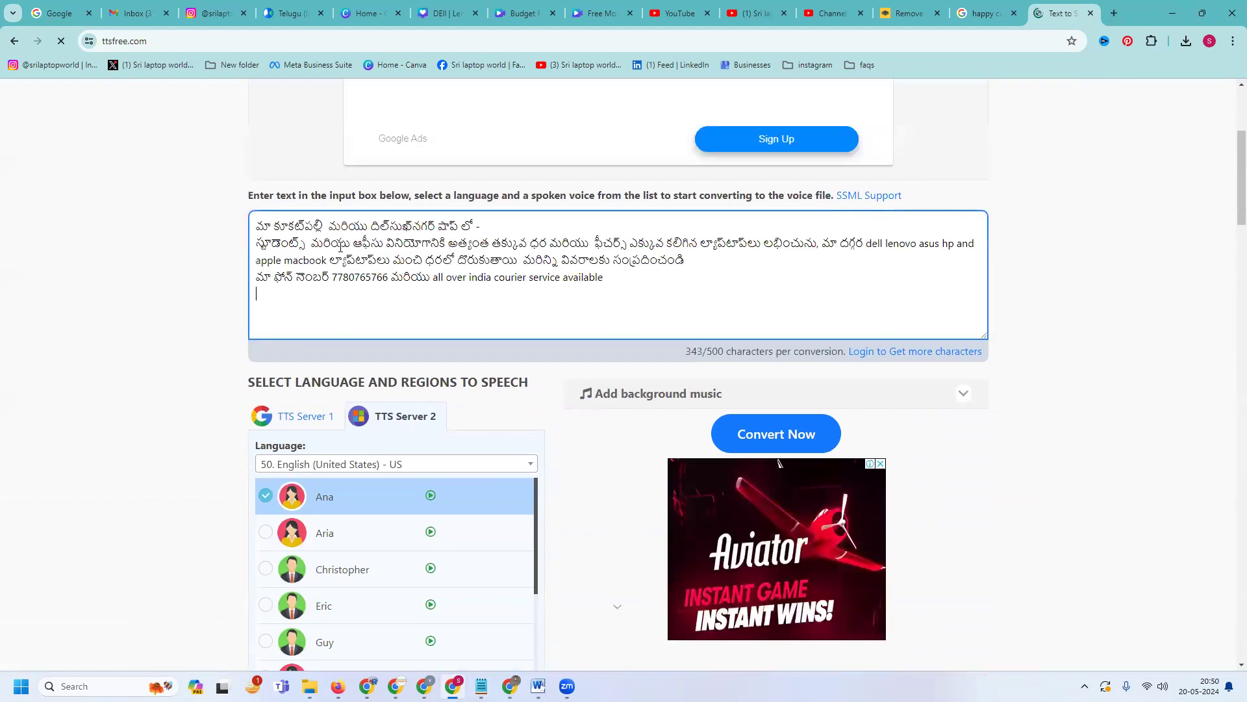
- Set the speech language to 131. Telugu (India) - IN
scroll(273, 271, down, 4)
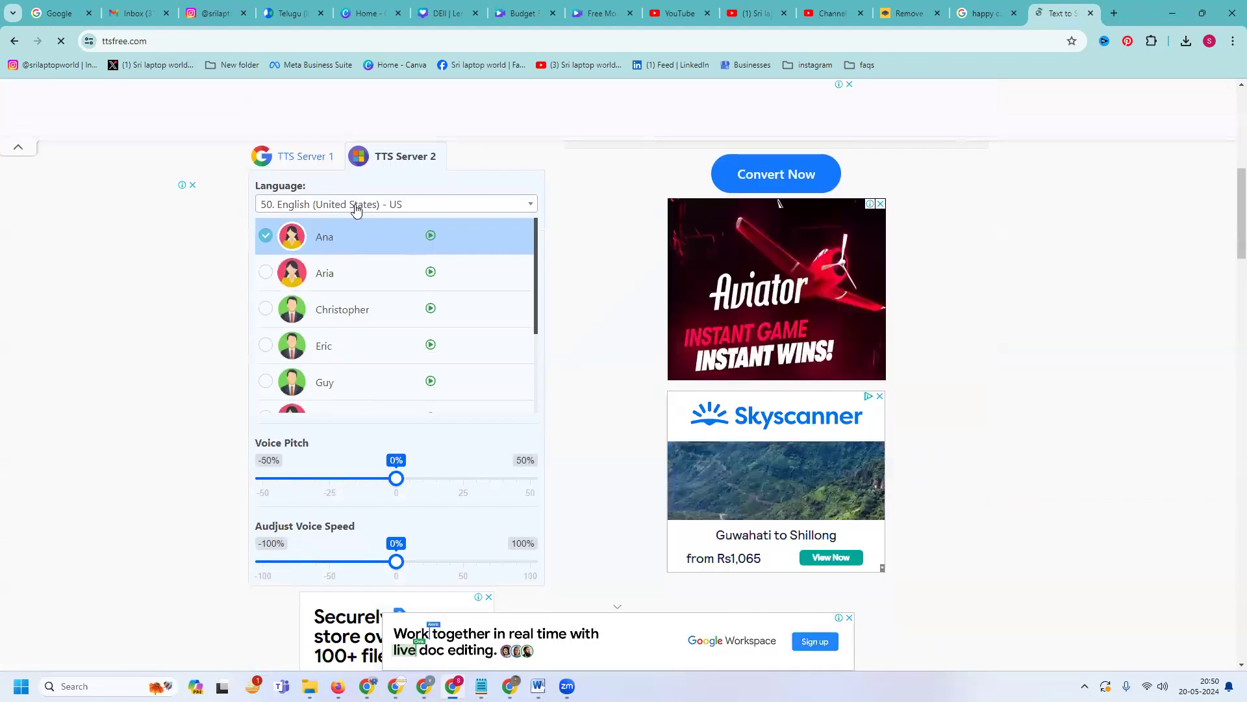
click(359, 204)
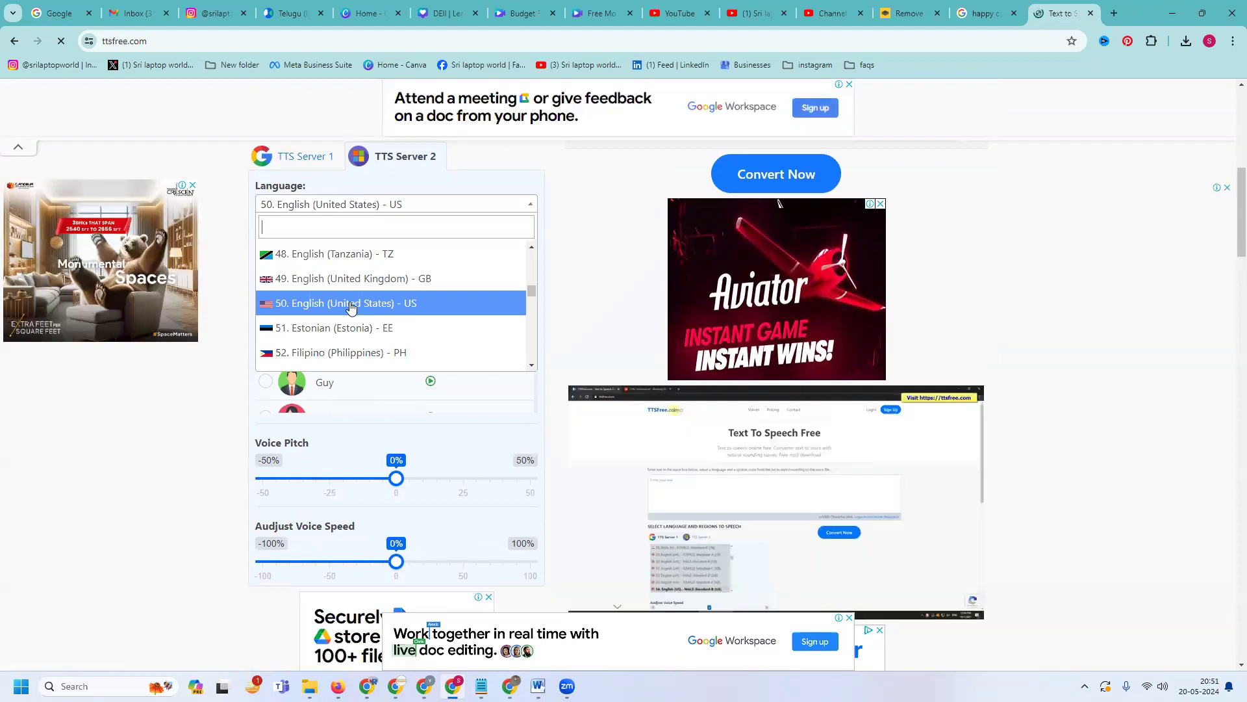
scroll(350, 295, up, 2)
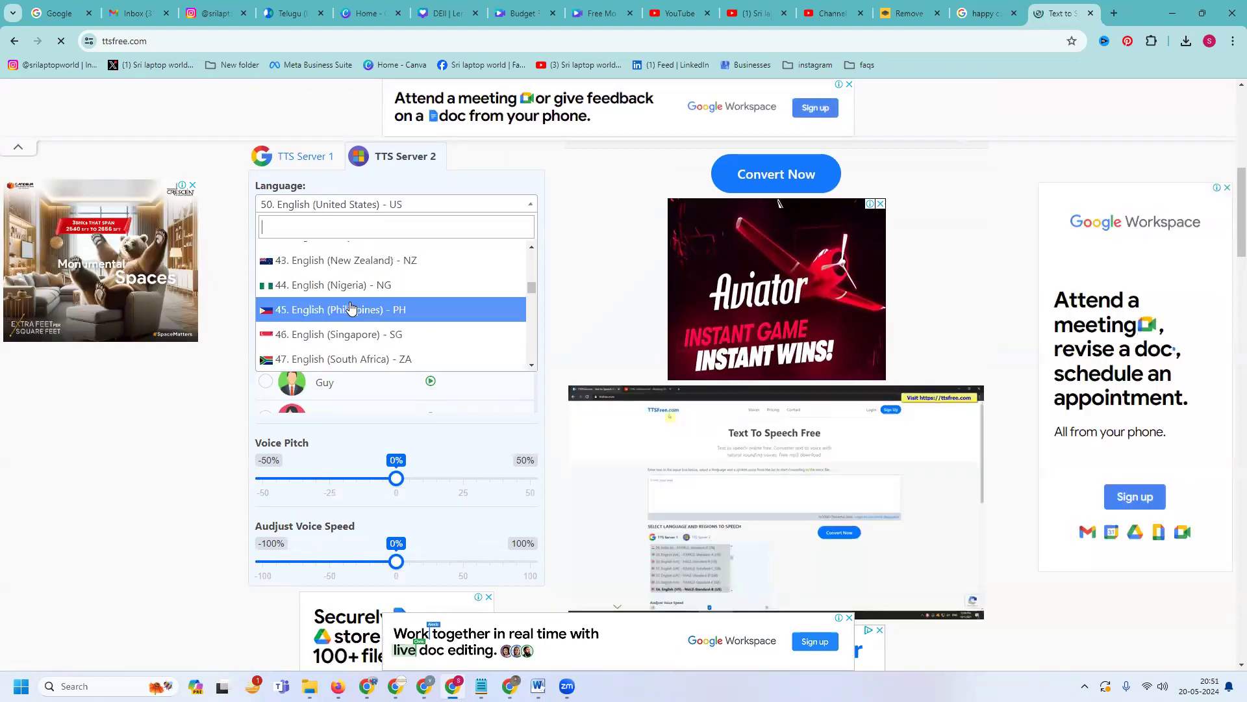
text(tel)
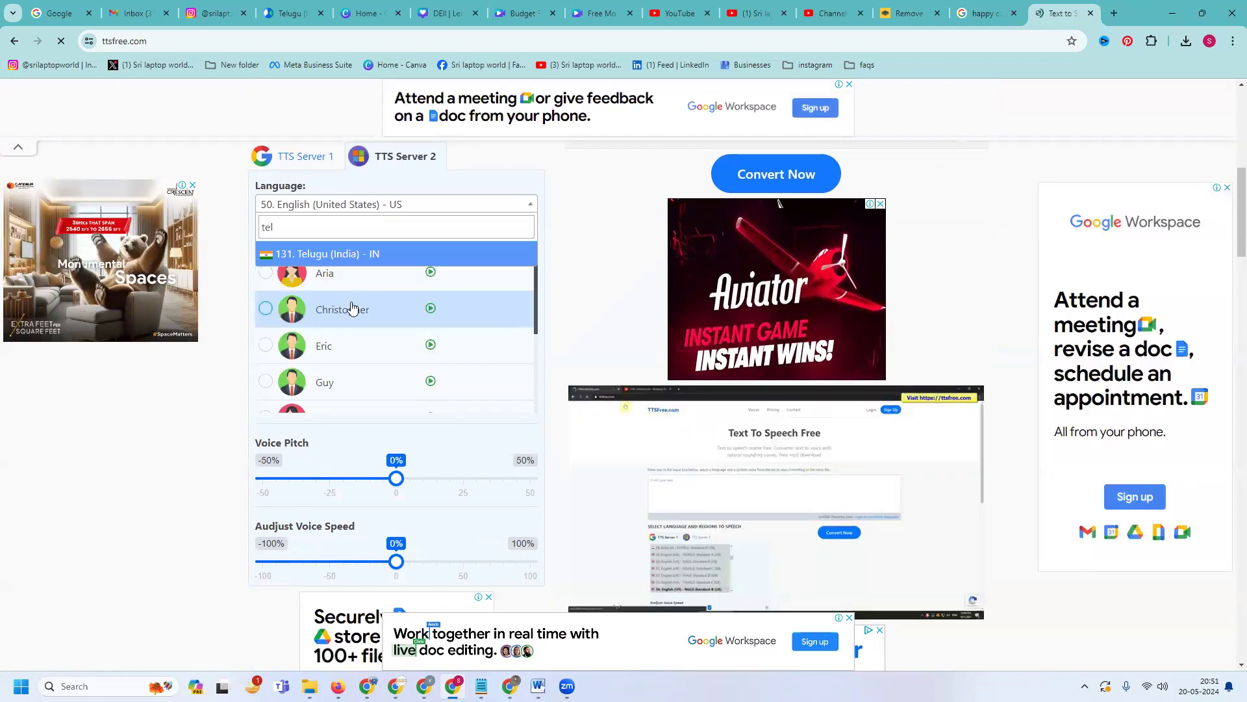
click(349, 254)
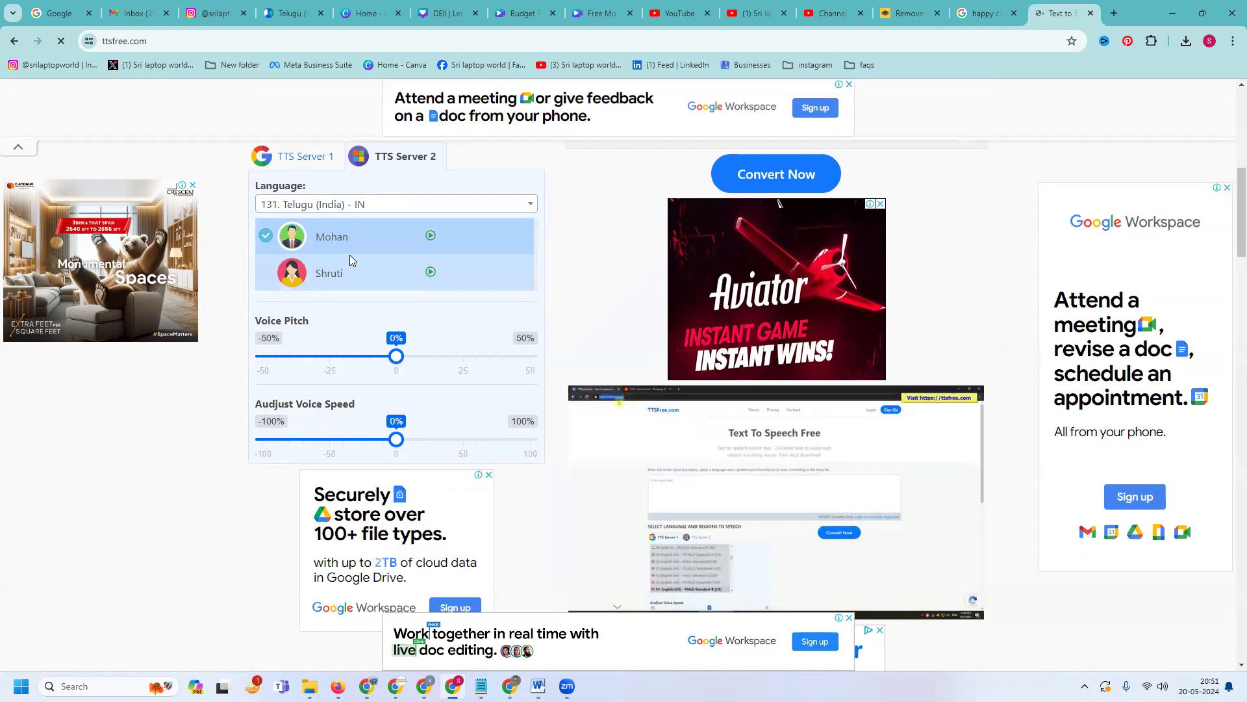
- Choose the Shruti voice for the Telugu voiceover, then switch to the store's YouTube videos page
click(267, 273)
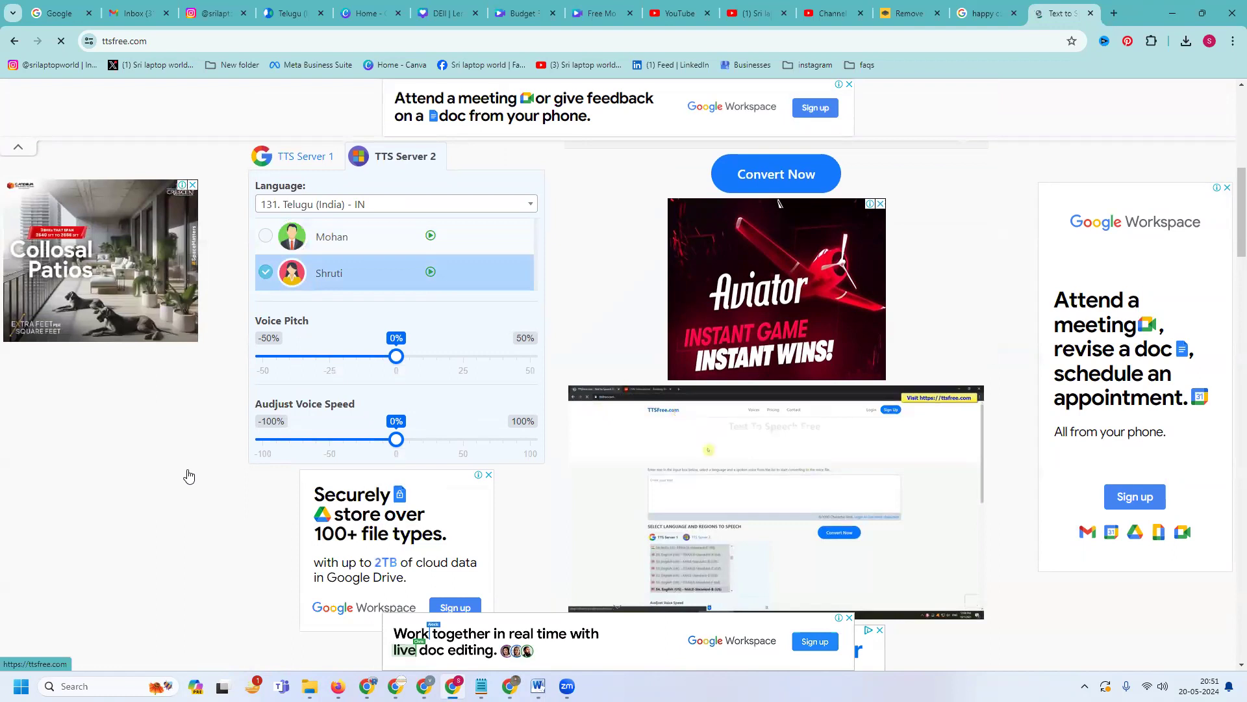
scroll(610, 294, up, 6)
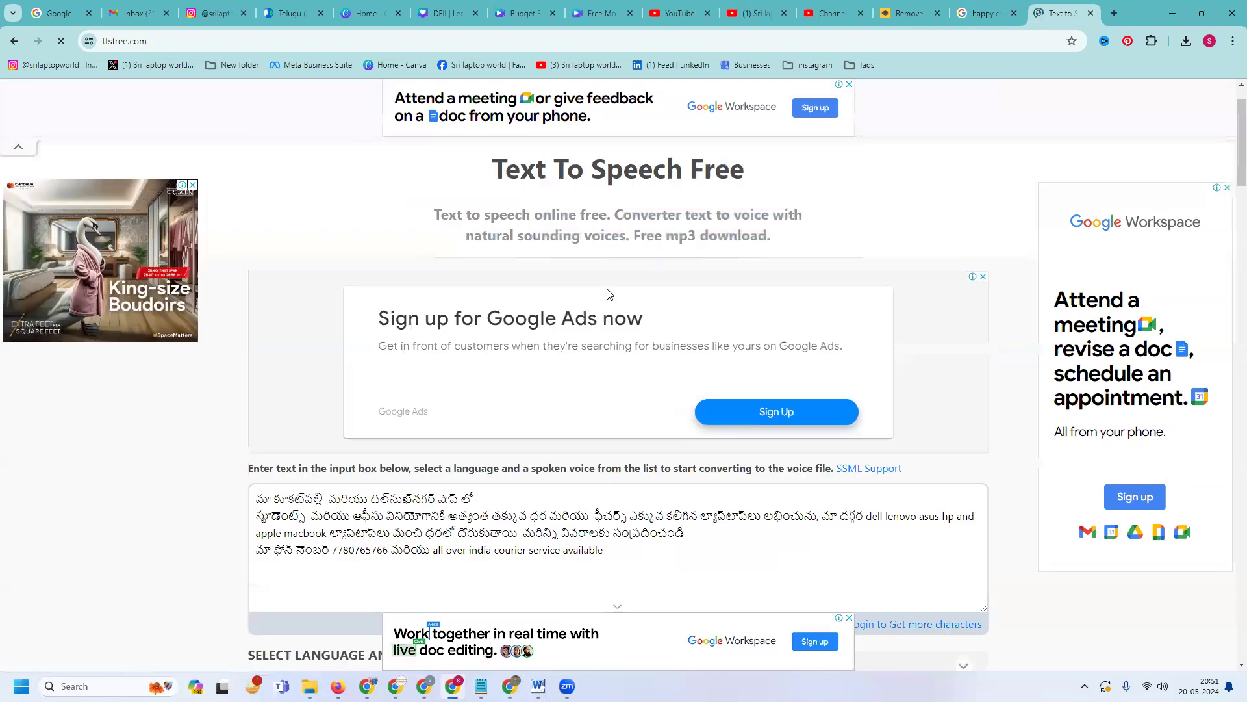
scroll(609, 295, up, 1)
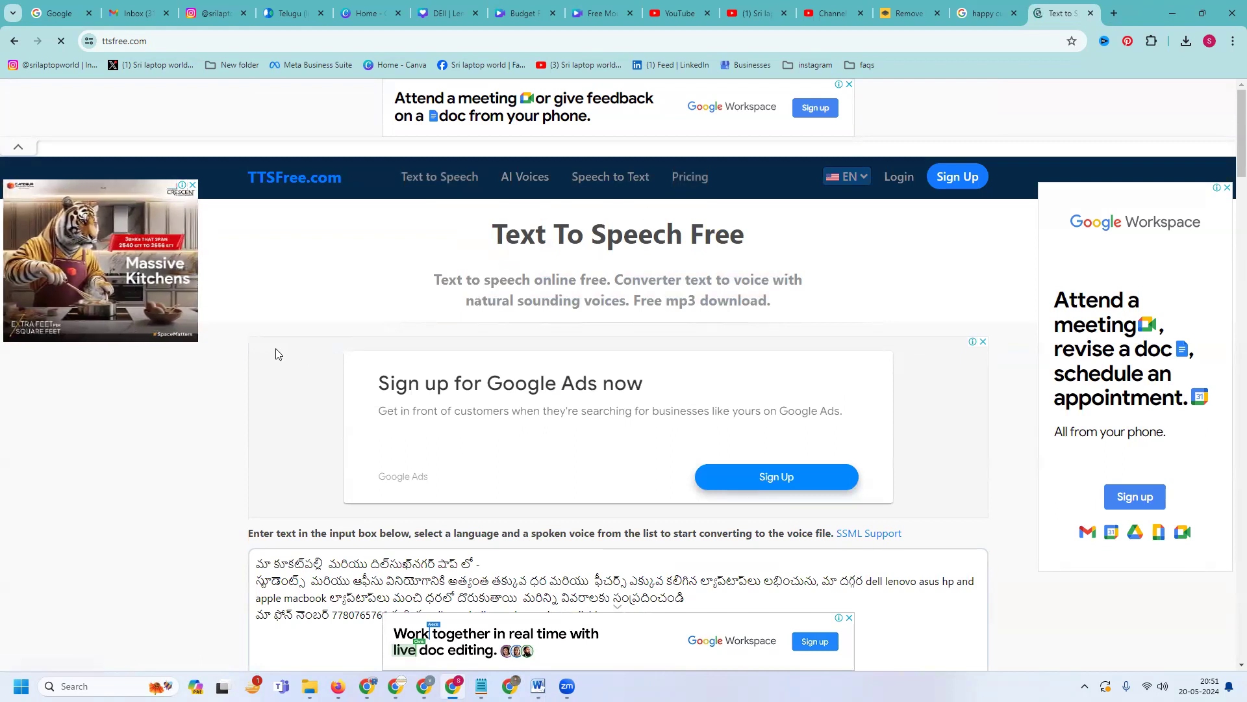
scroll(276, 349, down, 7)
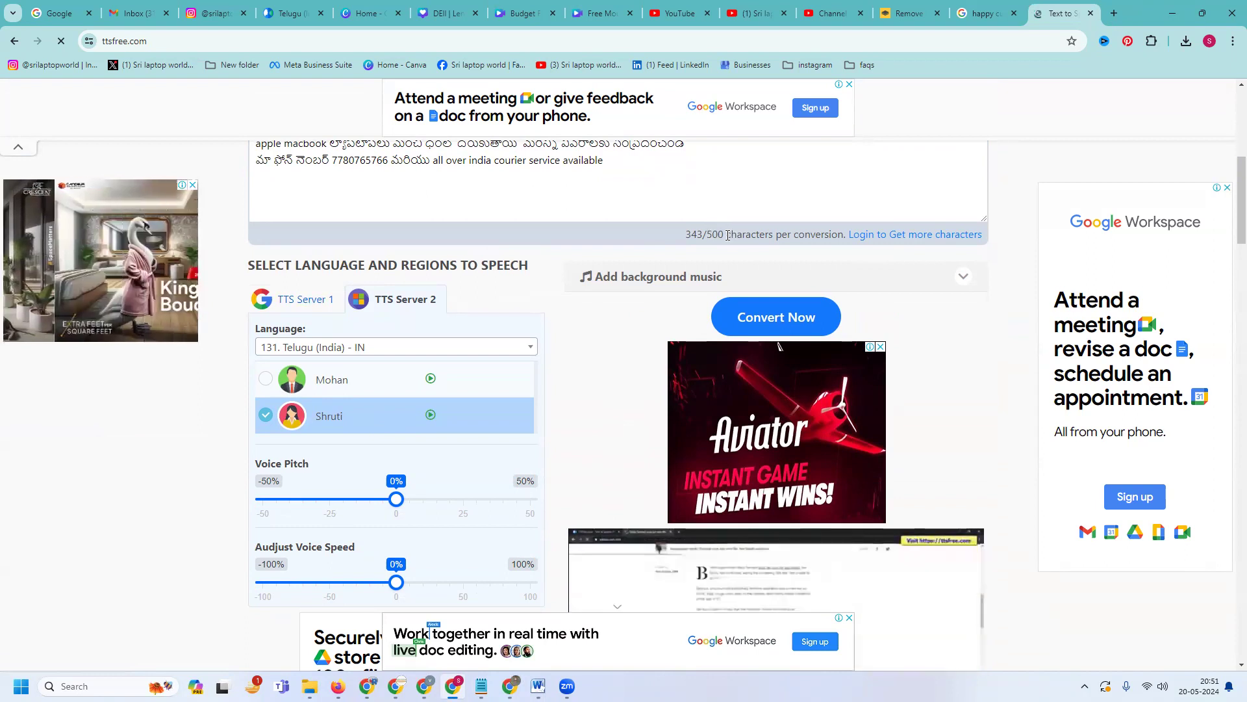
click(749, 14)
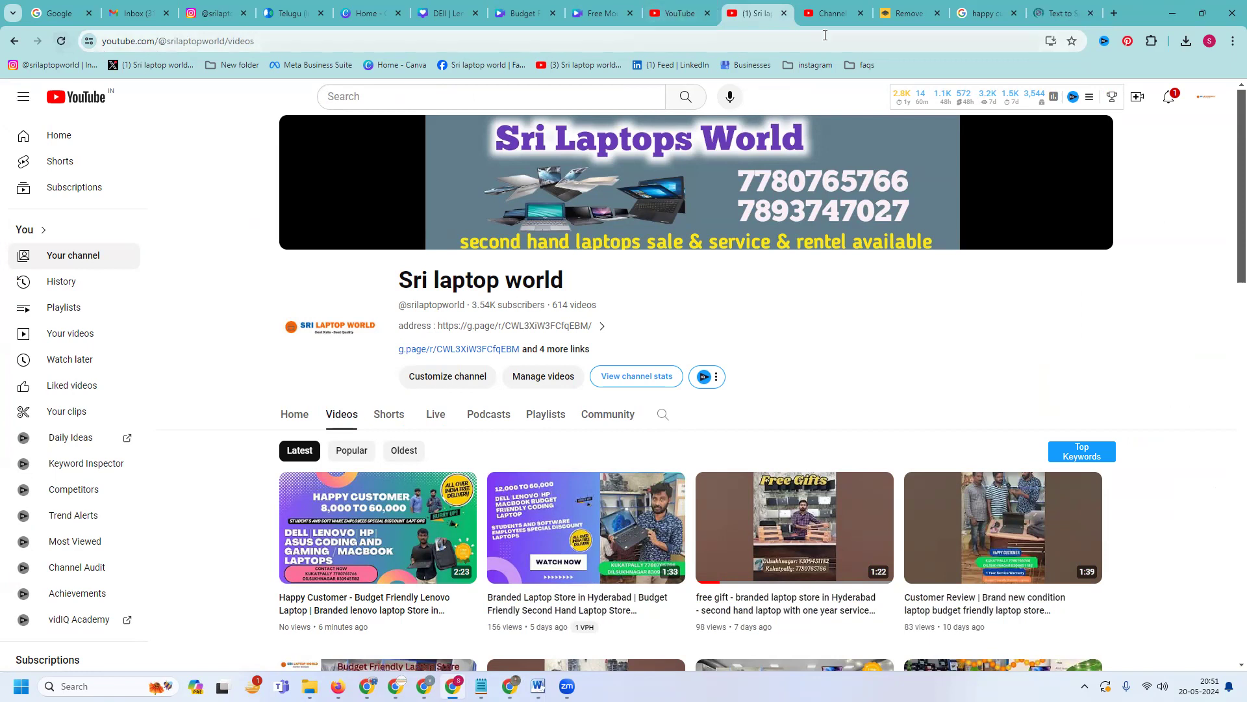
- Preview each clip of the Free Mouse And Bag video and confirm the keyboard clip's length
click(575, 19)
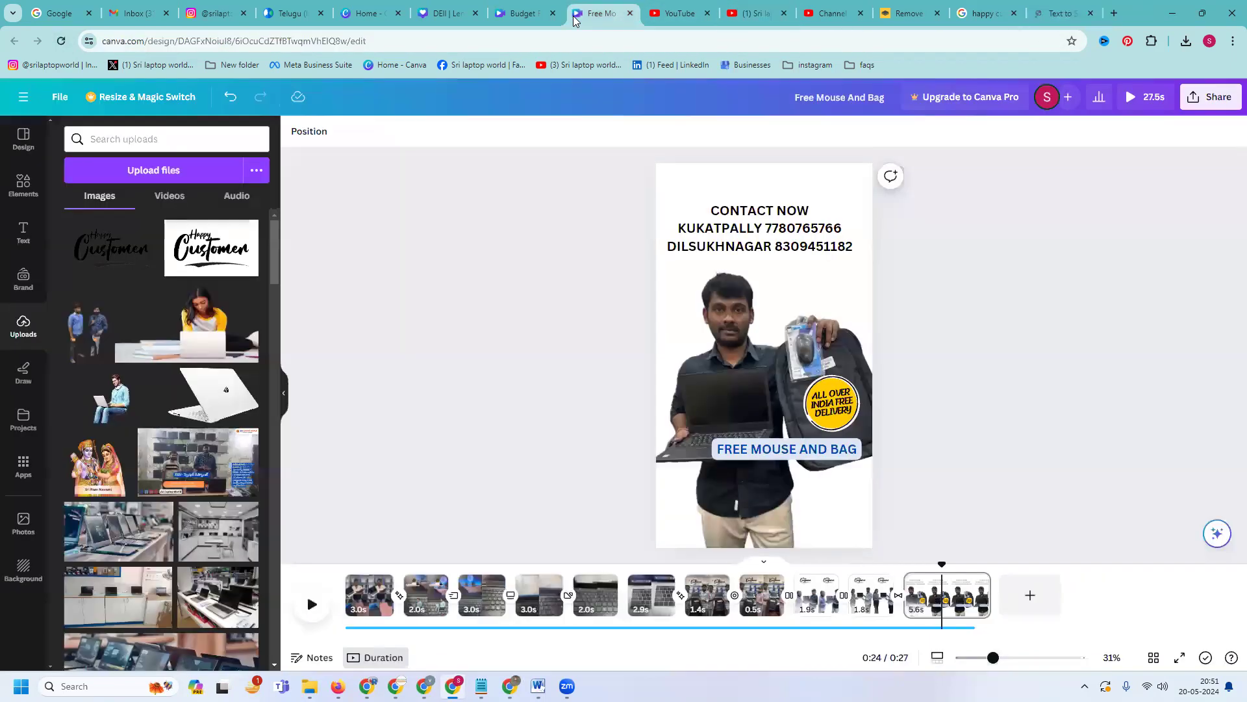
click(467, 593)
click(424, 594)
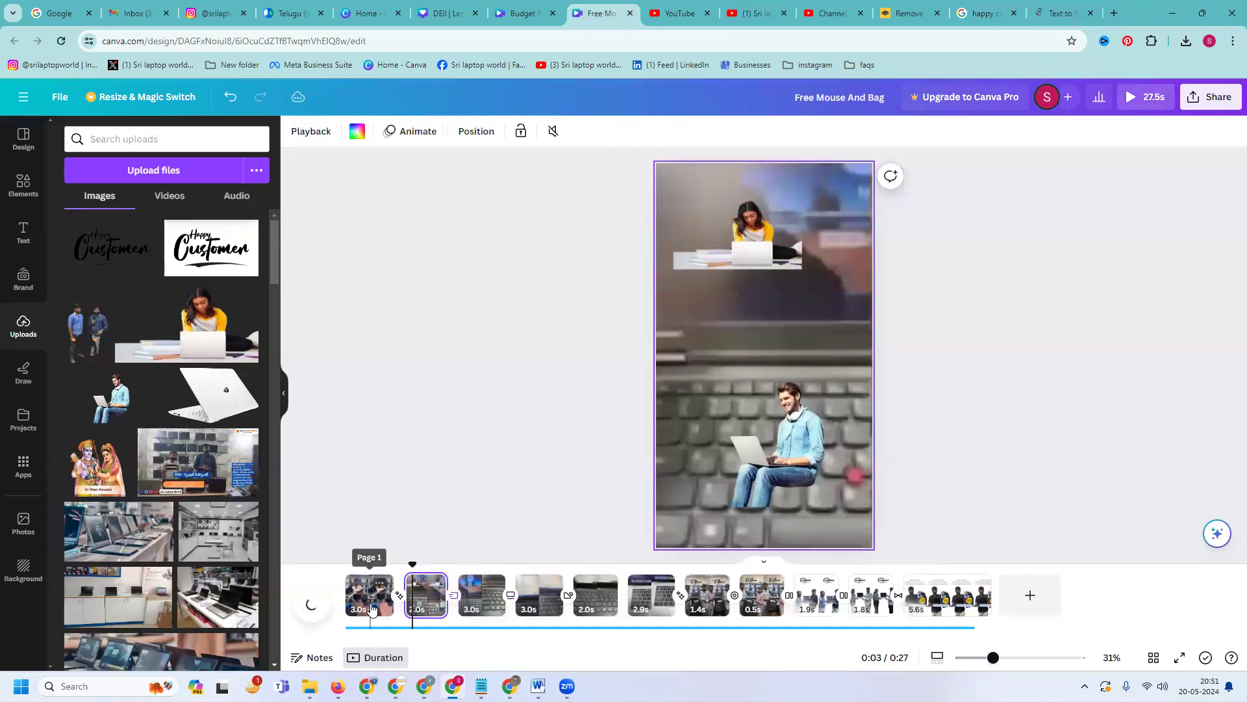
click(371, 607)
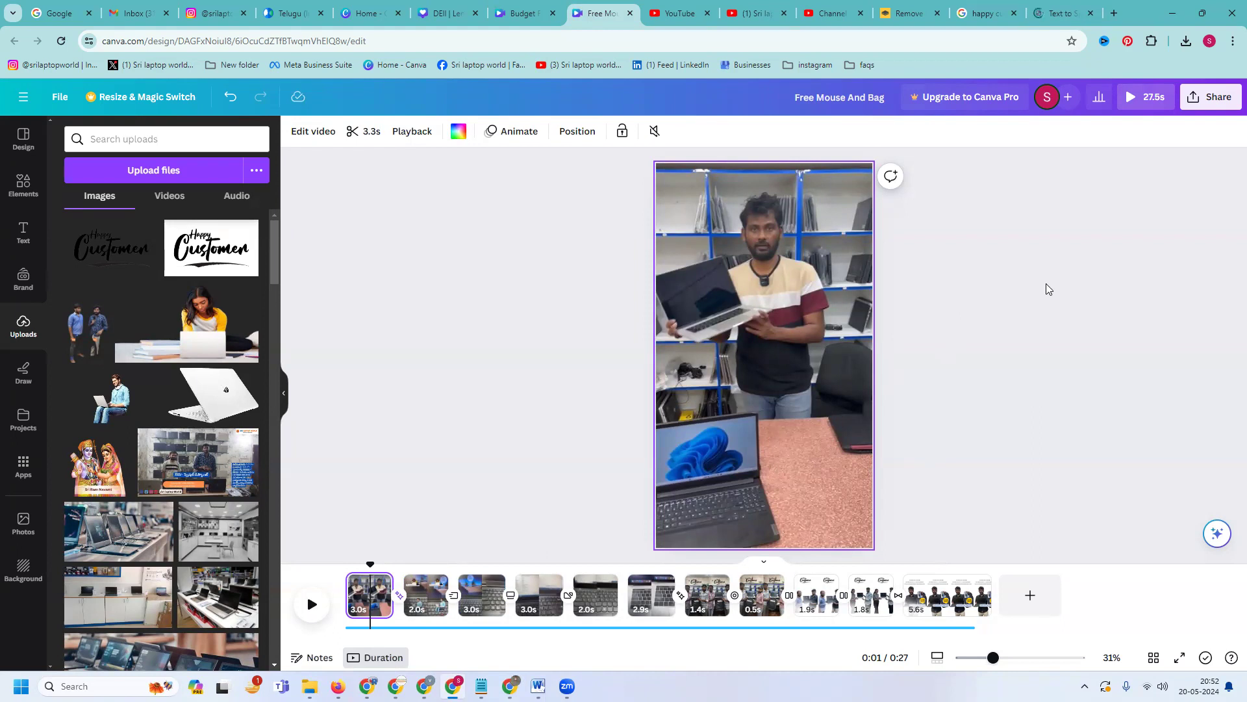
click(373, 603)
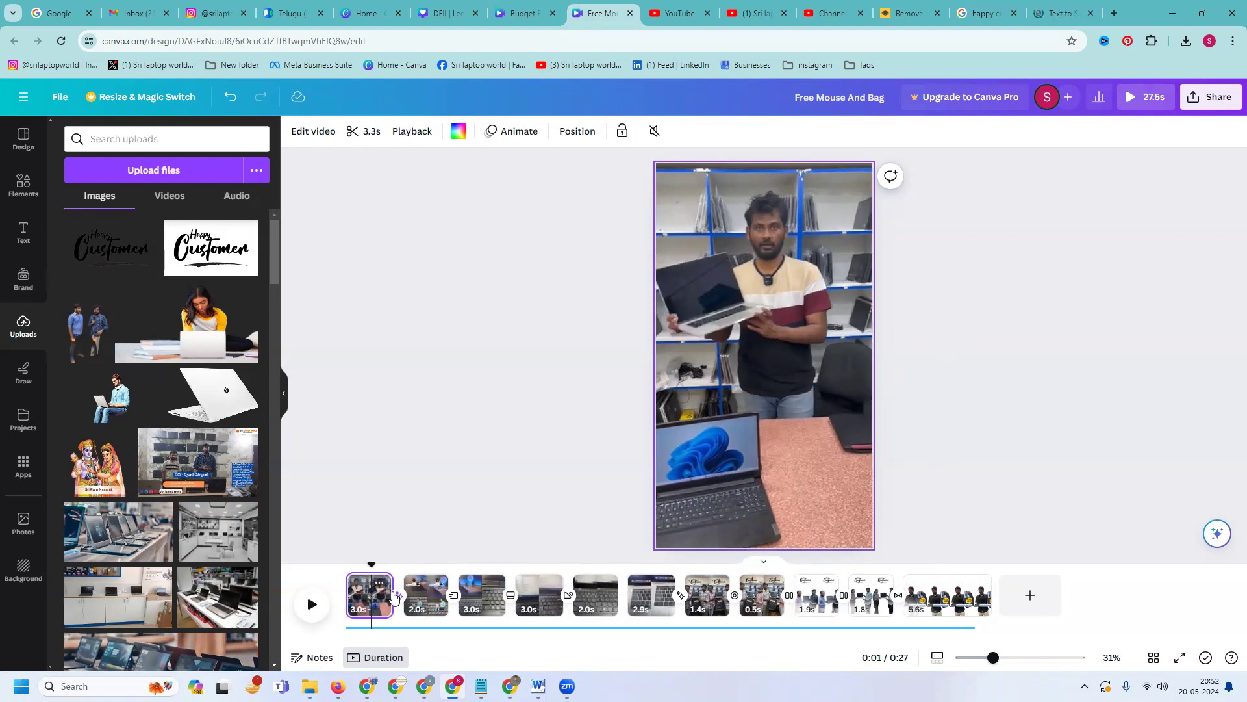
click(963, 594)
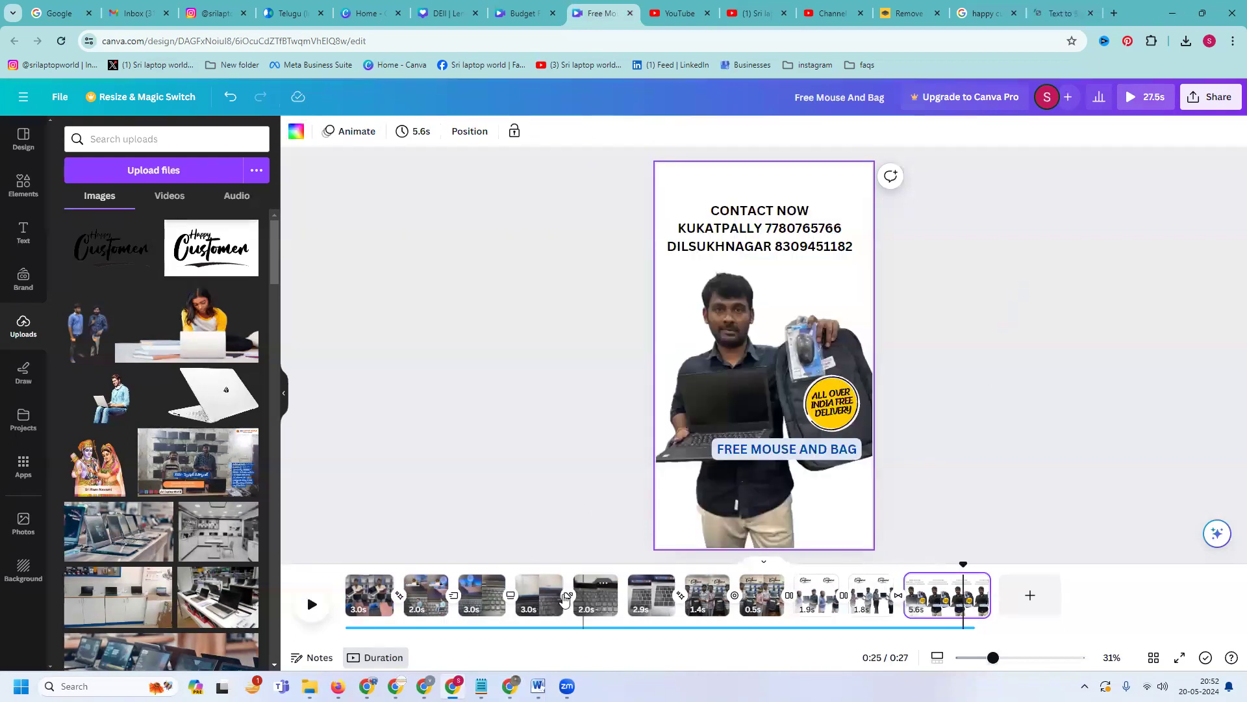
click(478, 594)
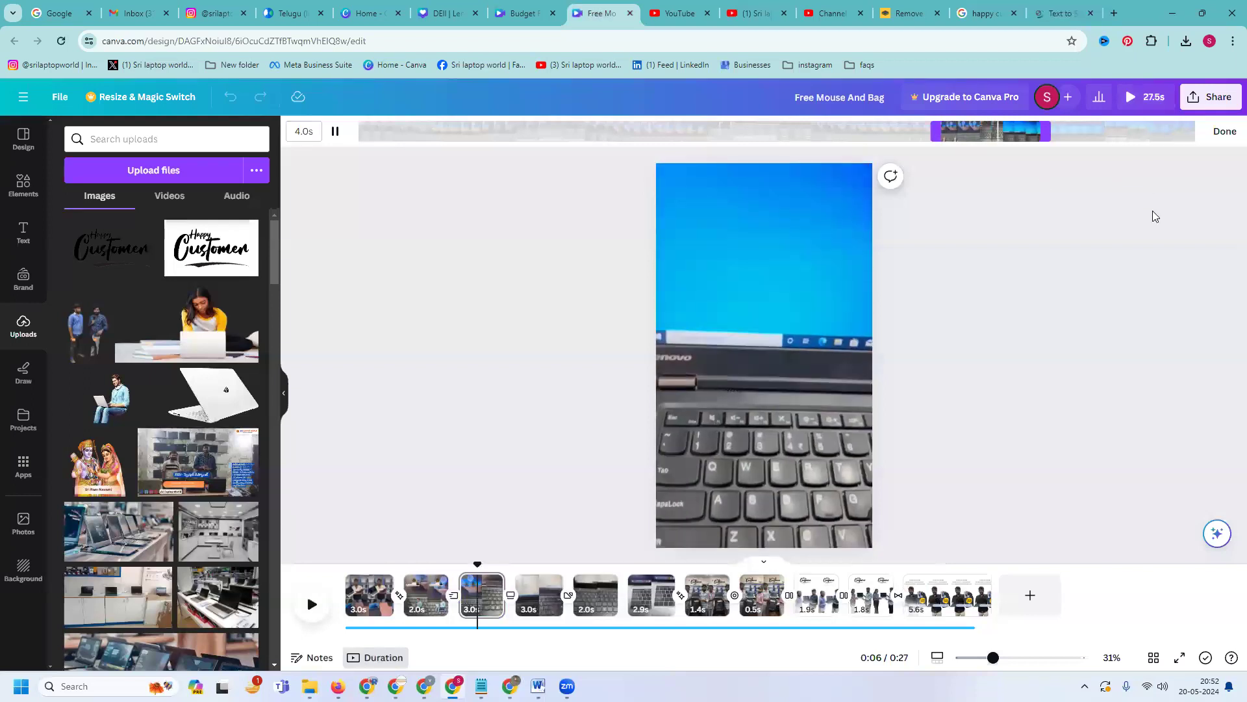
click(1224, 131)
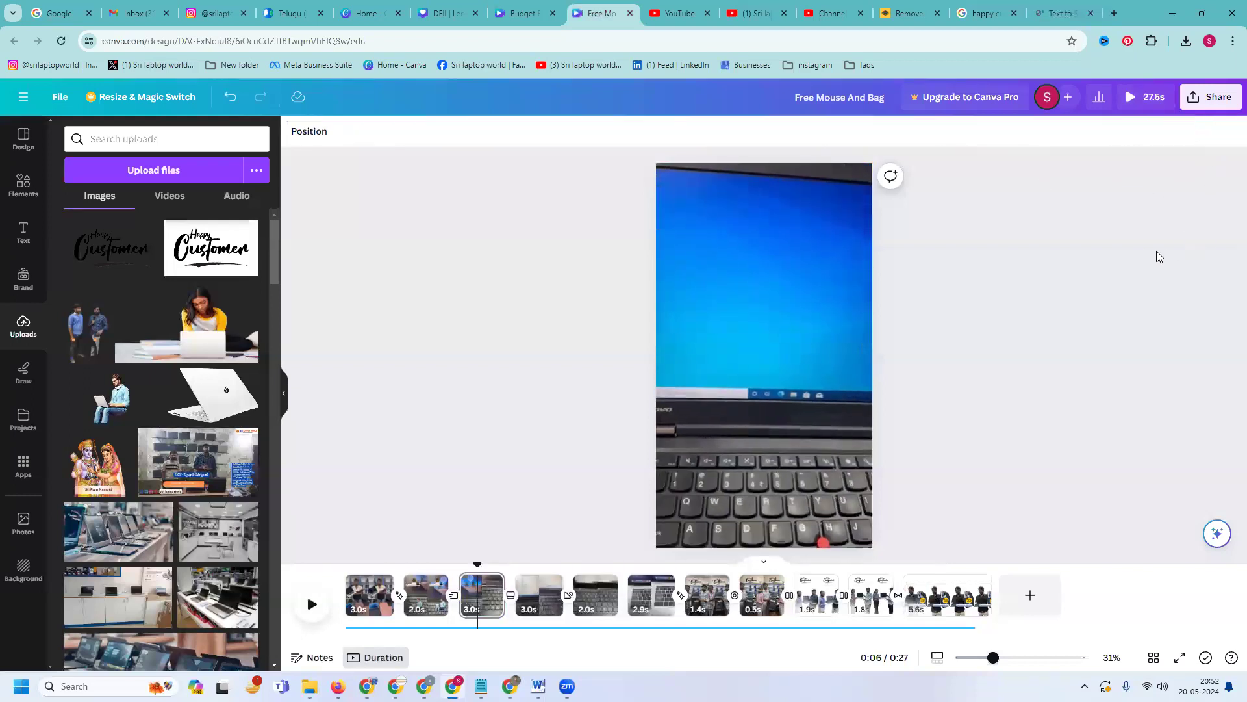
- Download all 11 pages of the video as a 1080p MP4
click(1203, 102)
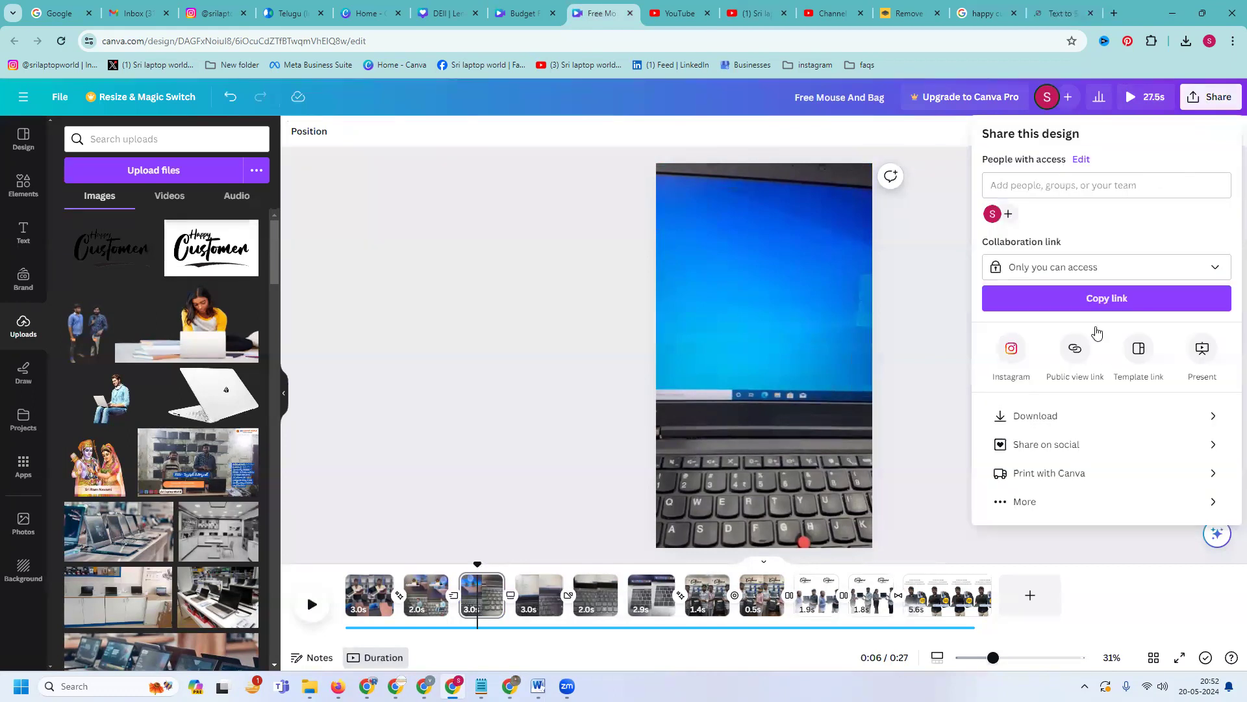
click(1055, 416)
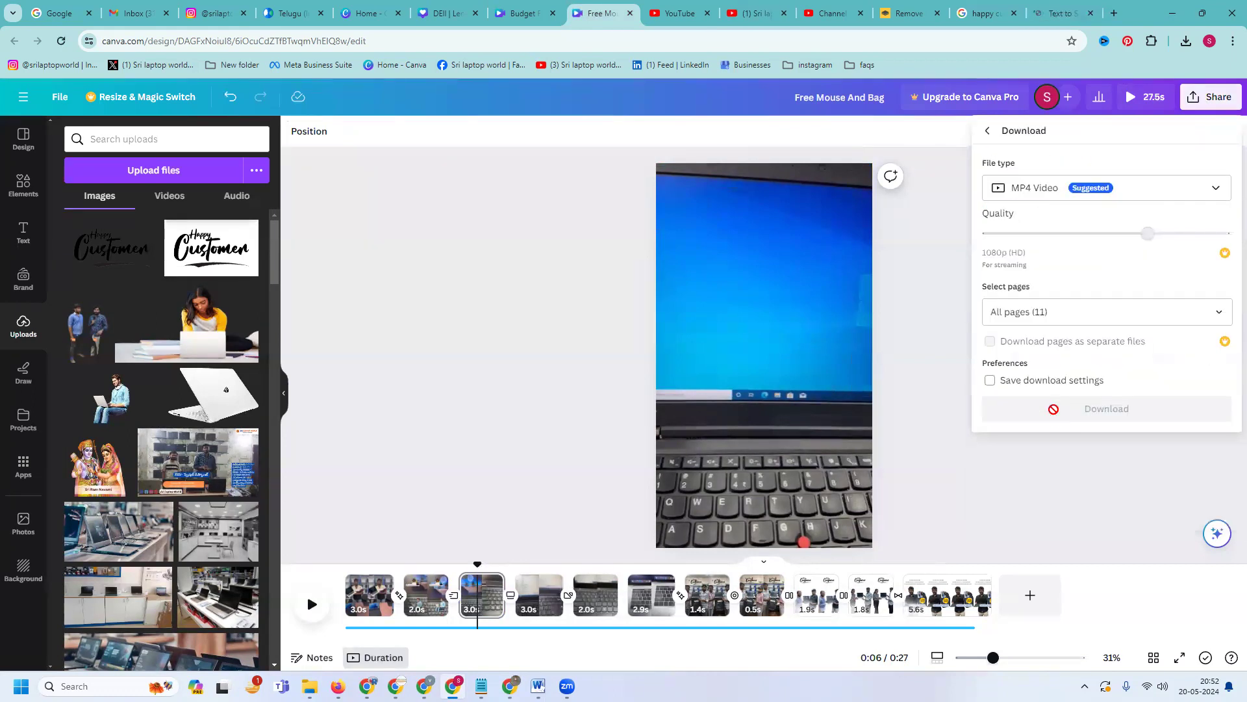
click(1060, 410)
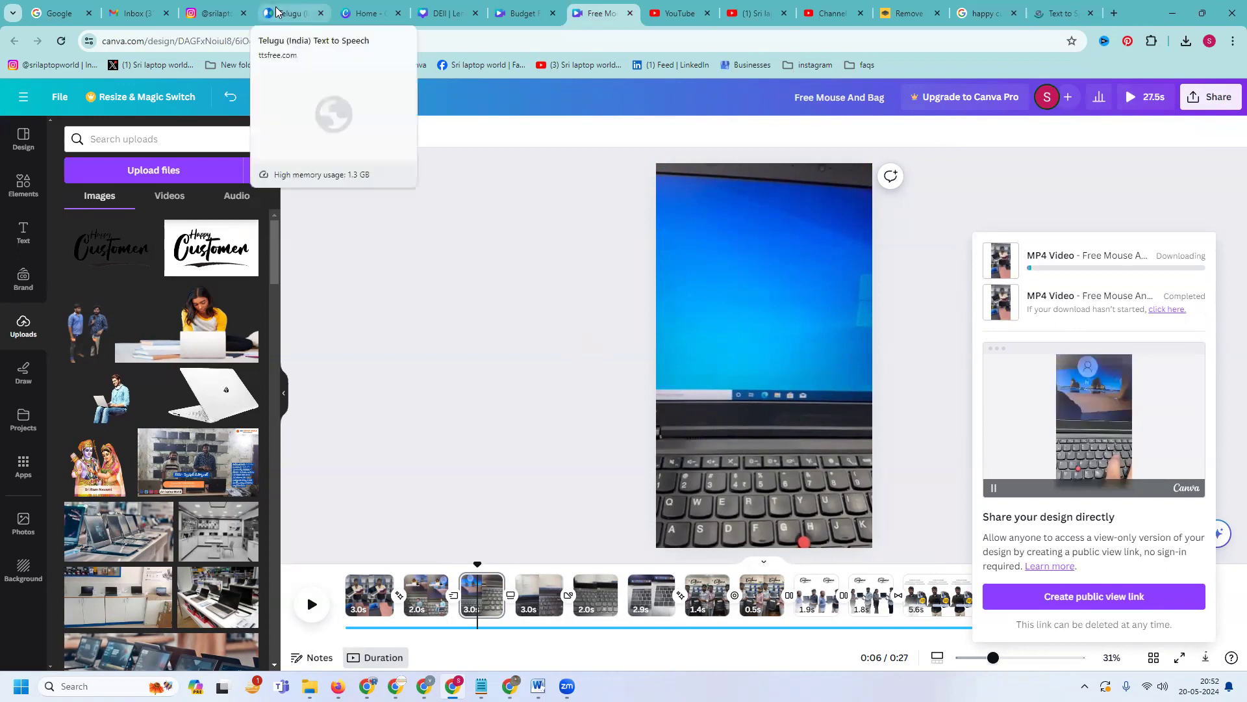
- Check the Telugu voiceover in TTSFree, close the duplicate Text to Speech tab, and return to the Free Mouse Canva project
click(296, 12)
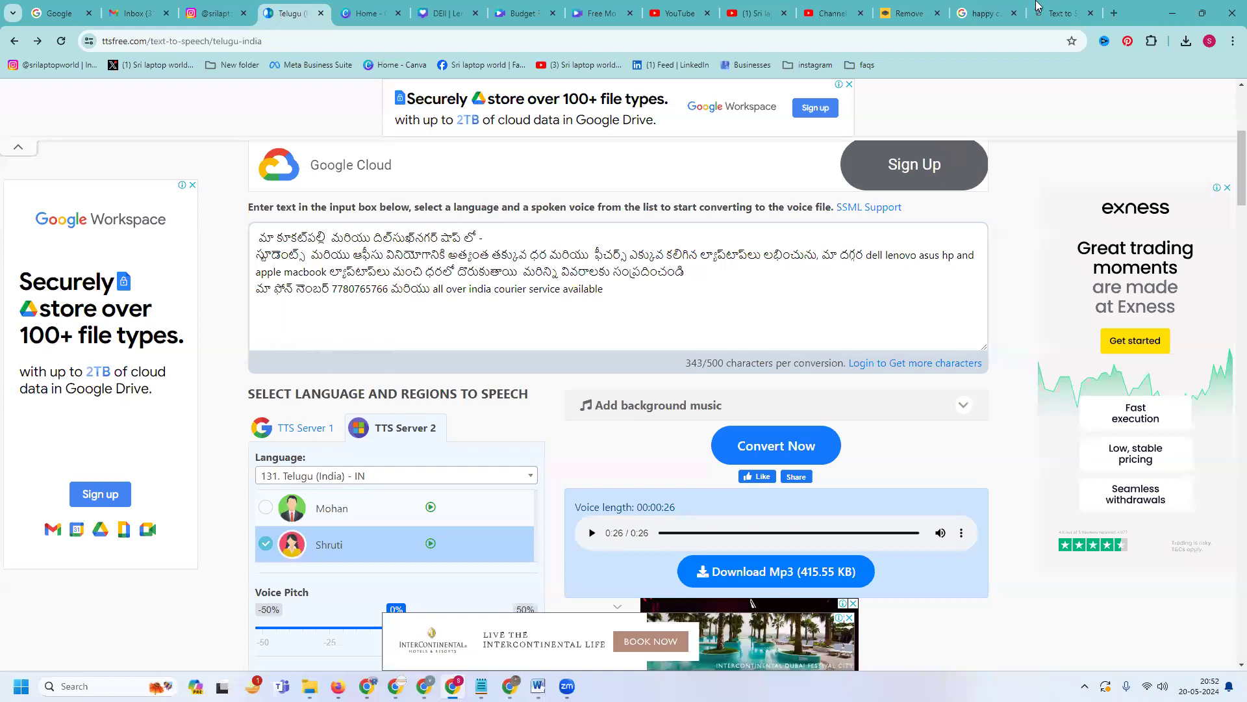
click(1089, 14)
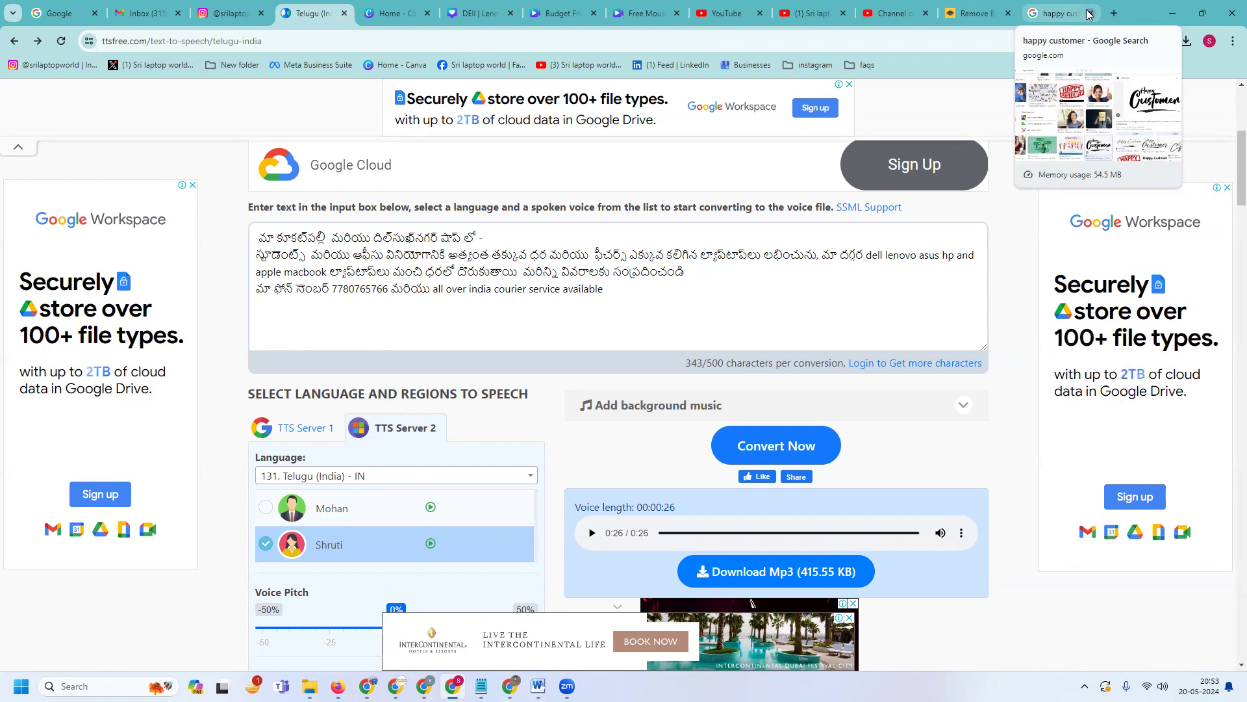
click(635, 18)
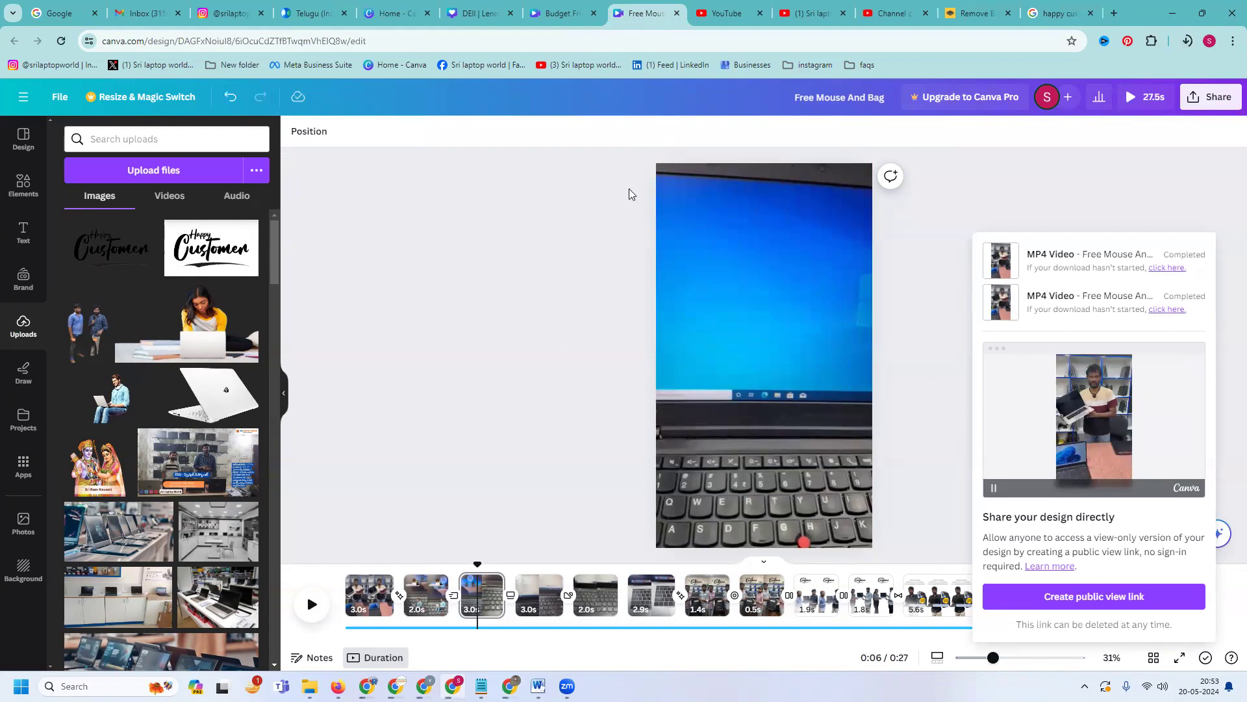
- Switch to the other Chrome profile window showing a YouTube channel's Videos page
key(alt+Tab)
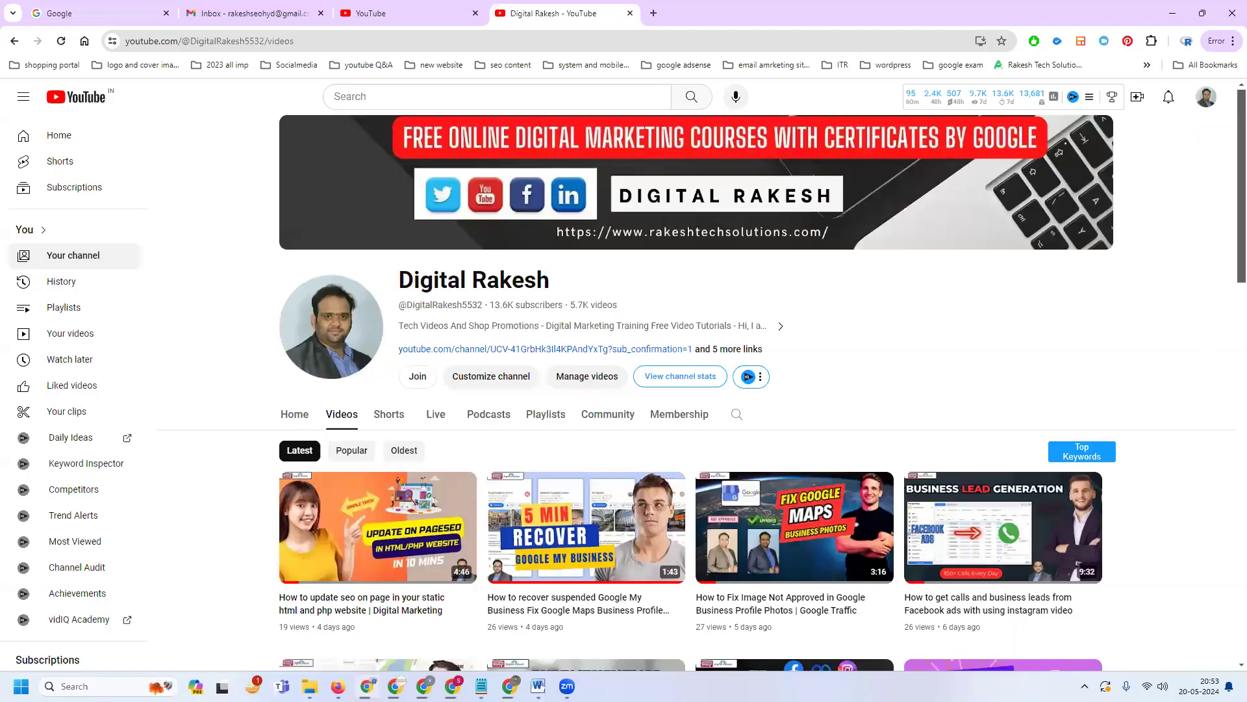